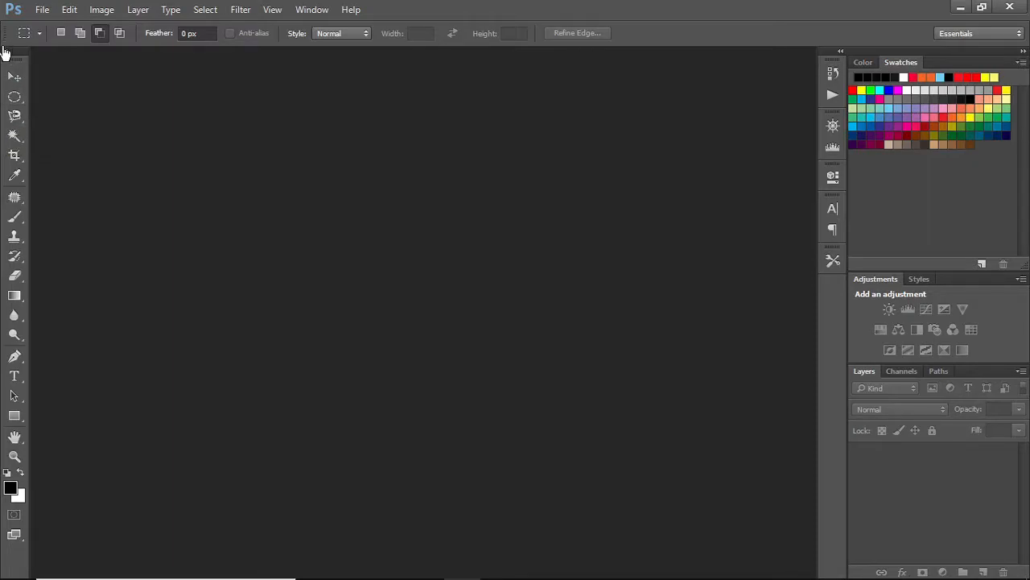
Switch the toolbox to a two-column layout and back to a single column
{"action": "left_click", "coordinate": [6, 51]}
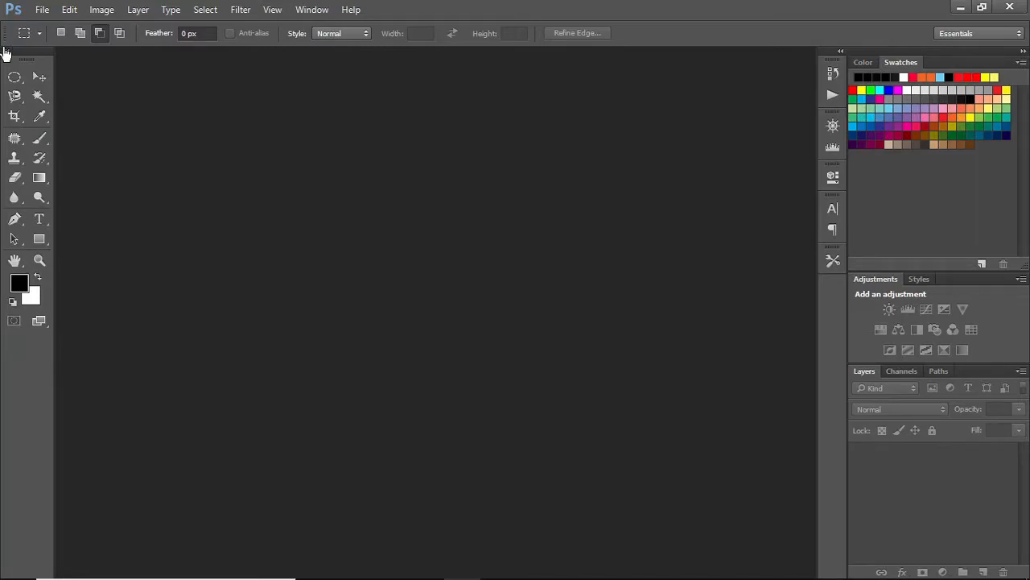
{"action": "left_click", "coordinate": [6, 51]}
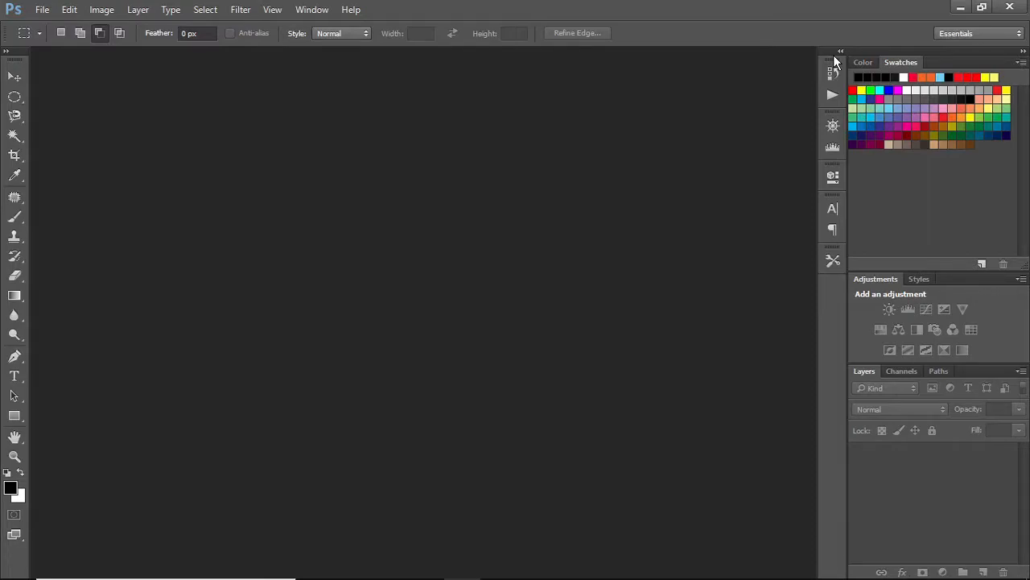
Undock several panel groups into floating panels and move the main panel stack back into the dock
{"action": "left_click_drag", "start_coordinate": [831, 52], "coordinate": [617, 103]}
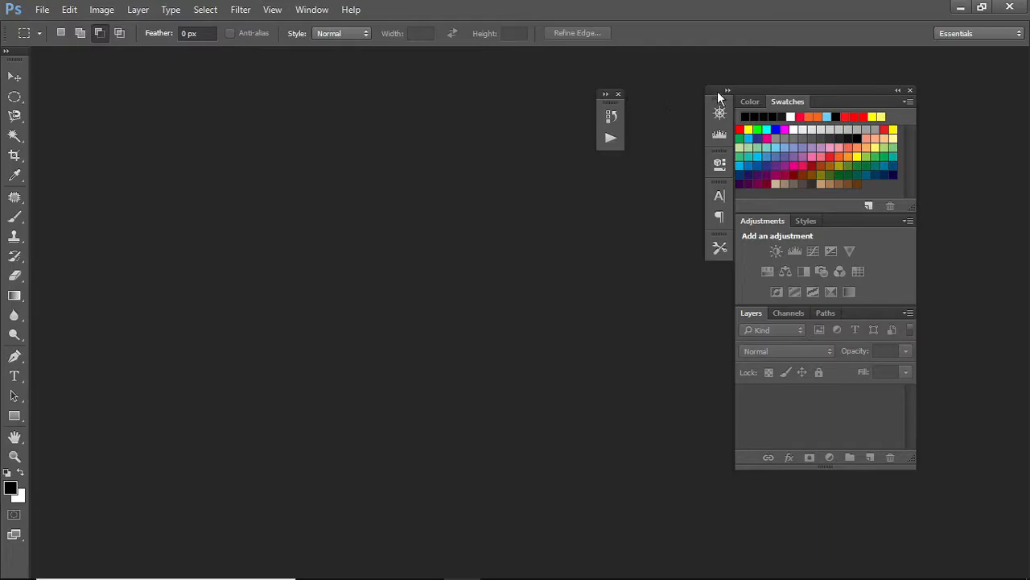
{"action": "left_click_drag", "start_coordinate": [720, 98], "coordinate": [571, 280]}
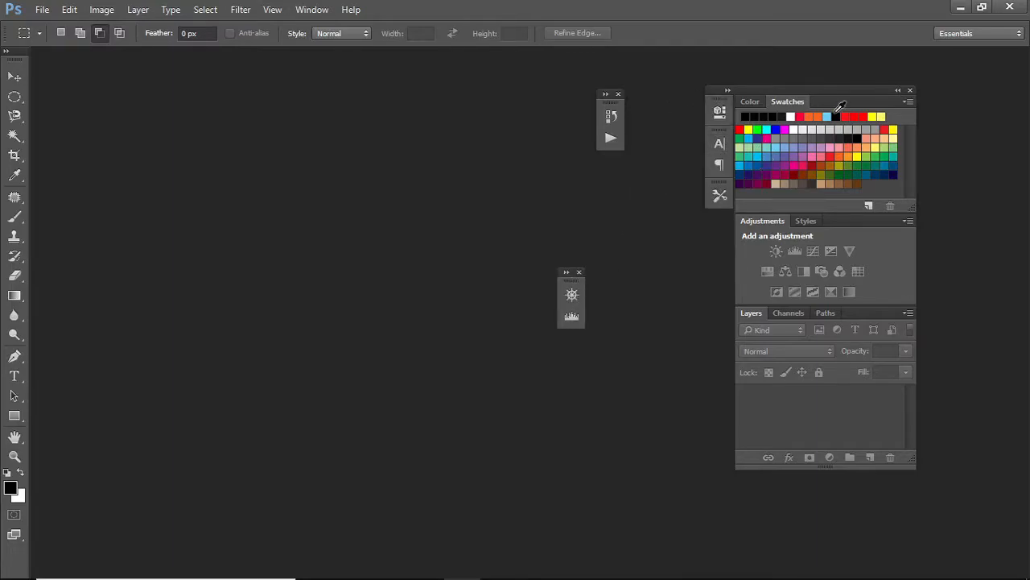
{"action": "left_click_drag", "start_coordinate": [851, 90], "coordinate": [957, 51]}
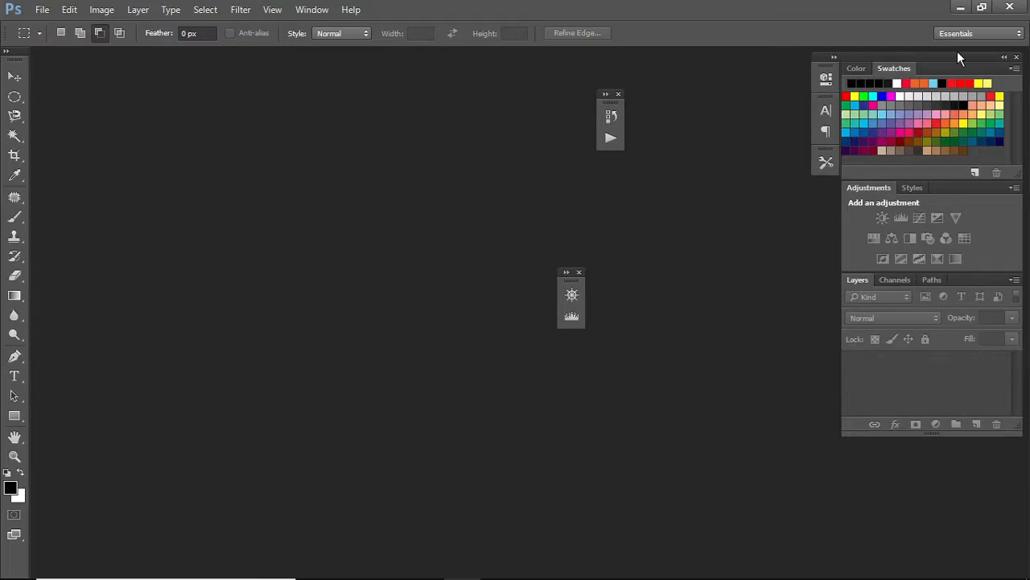
{"action": "left_click_drag", "start_coordinate": [826, 78], "coordinate": [656, 129]}
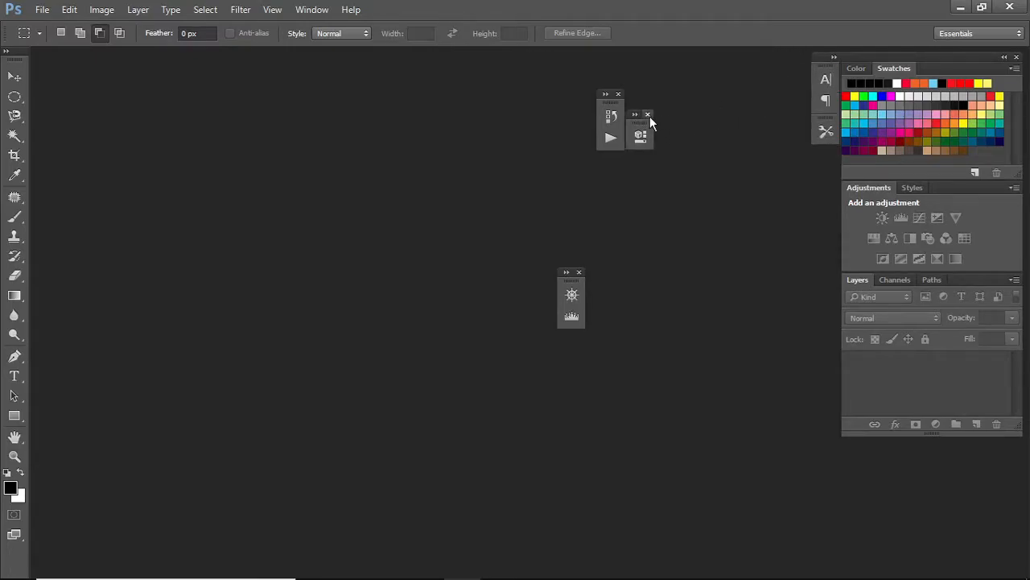
Close the floating panels, the docked panel stack and the toolbox
{"action": "left_click", "coordinate": [648, 114]}
{"action": "left_click", "coordinate": [619, 93]}
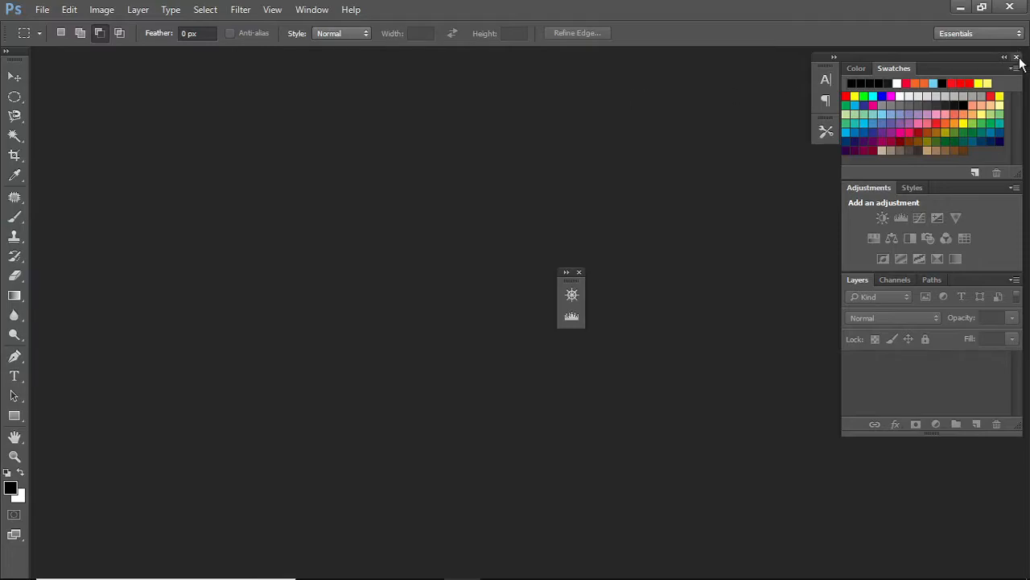
{"action": "left_click", "coordinate": [1017, 59]}
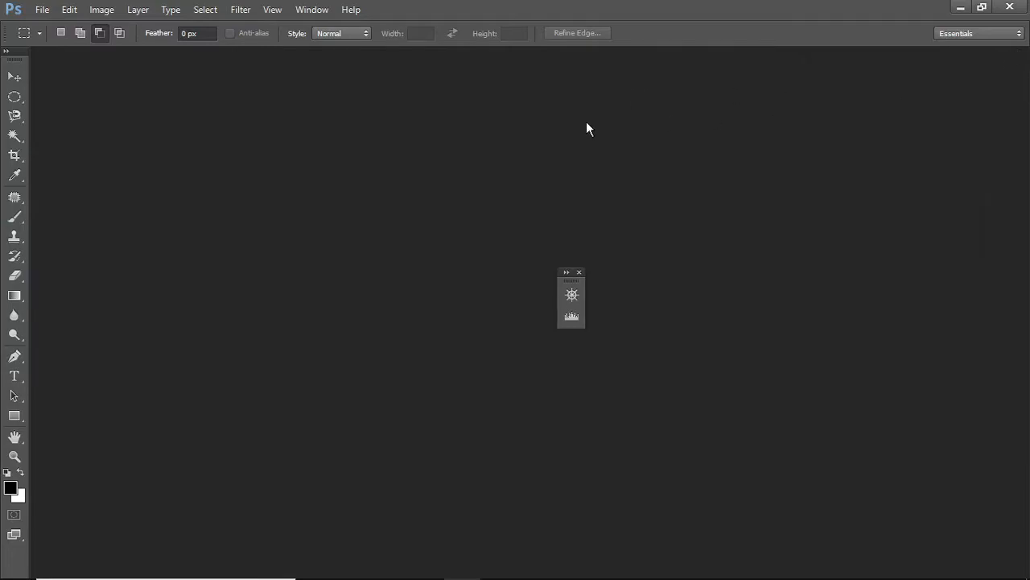
{"action": "left_click_drag", "start_coordinate": [10, 64], "coordinate": [159, 95]}
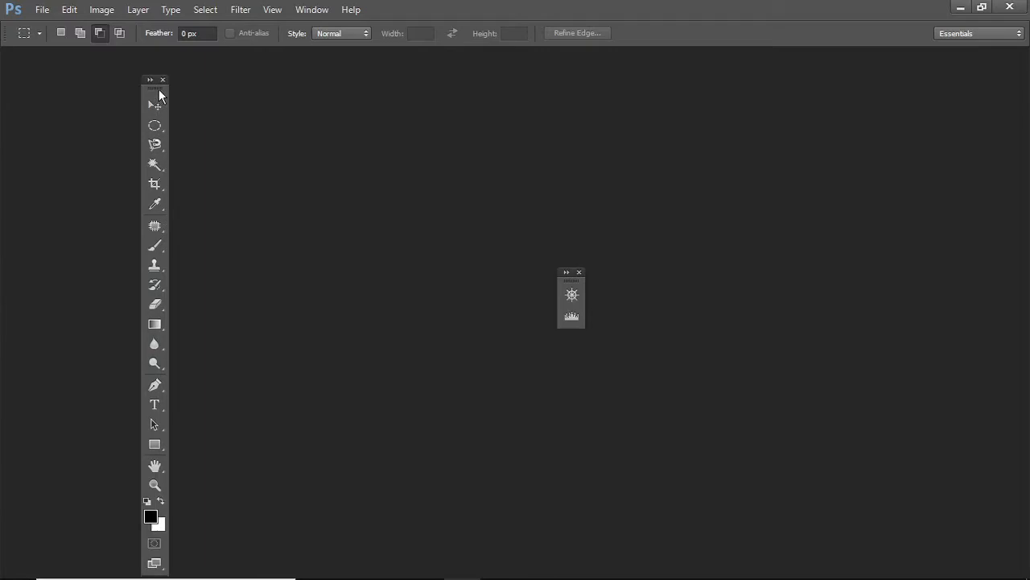
{"action": "left_click", "coordinate": [163, 80]}
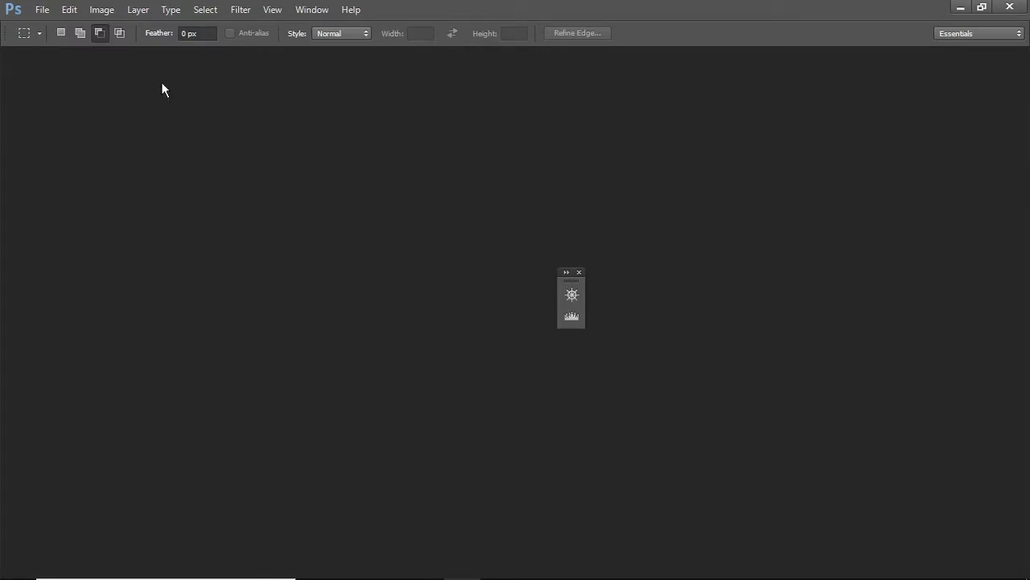
{"action": "left_click", "coordinate": [579, 273]}
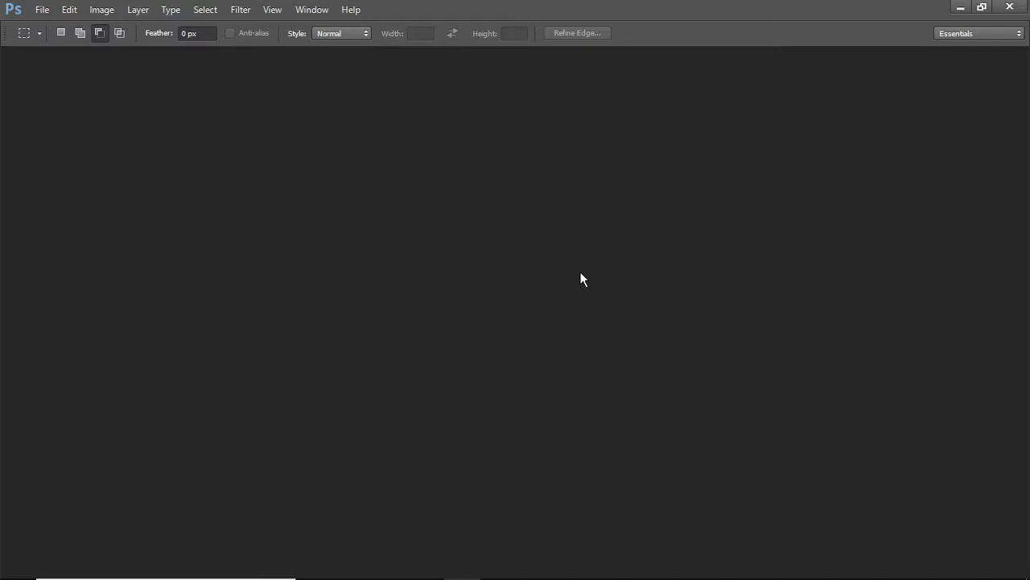
Reset the Essentials workspace to restore the default panels and toolbox
{"action": "left_click", "coordinate": [313, 9]}
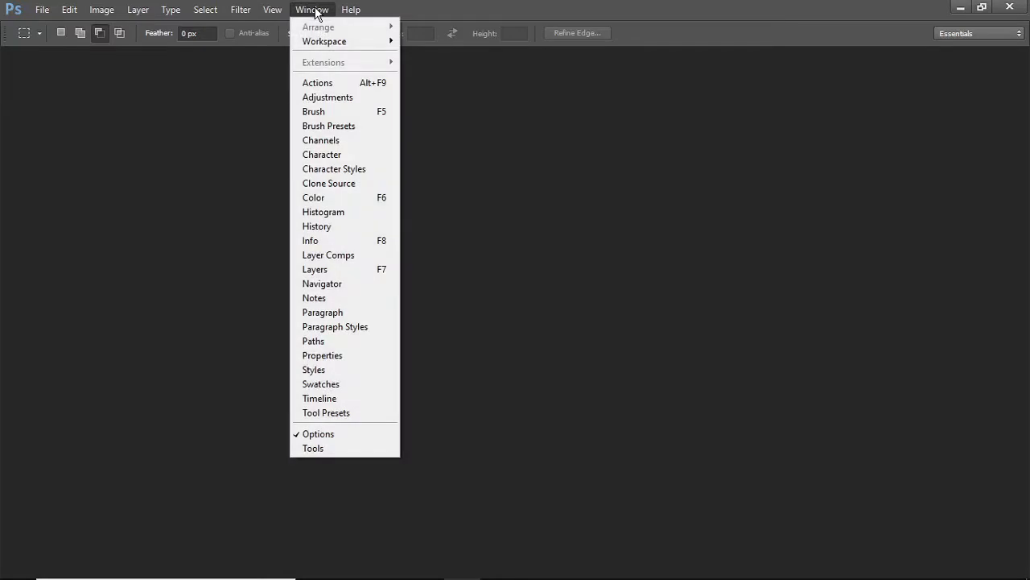
{"action": "mouse_move", "coordinate": [316, 46]}
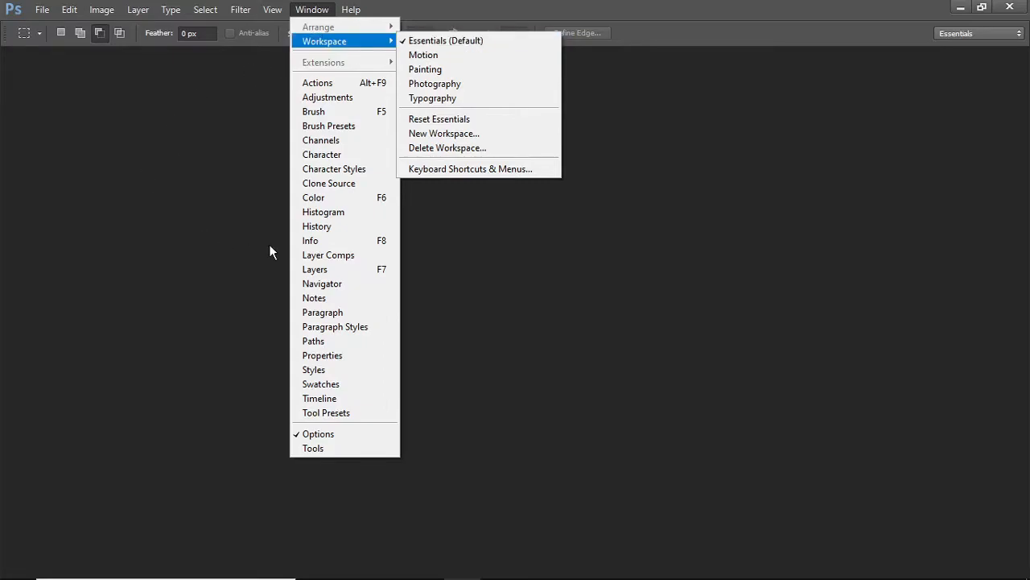
{"action": "mouse_move", "coordinate": [370, 47]}
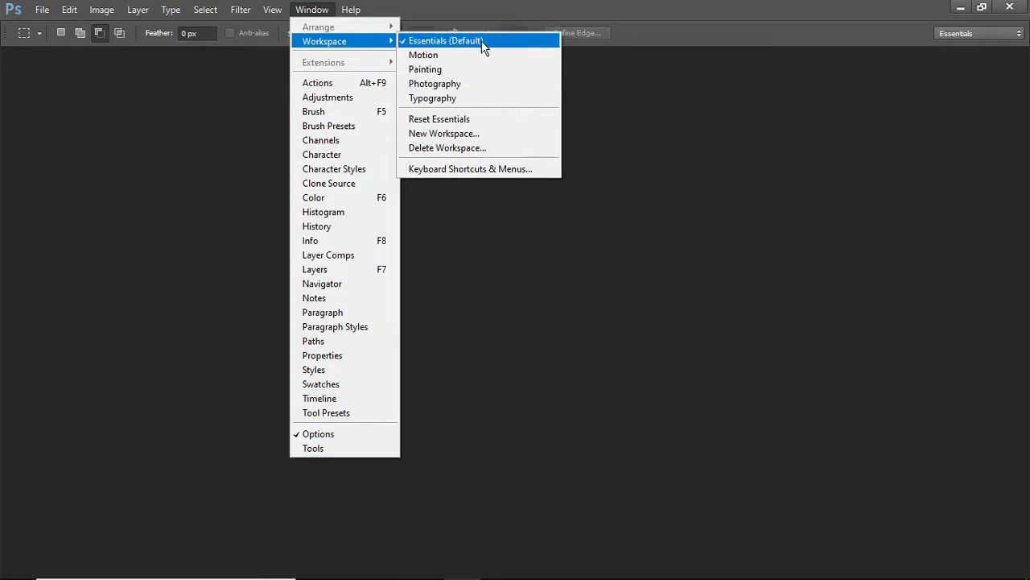
{"action": "left_click", "coordinate": [462, 124]}
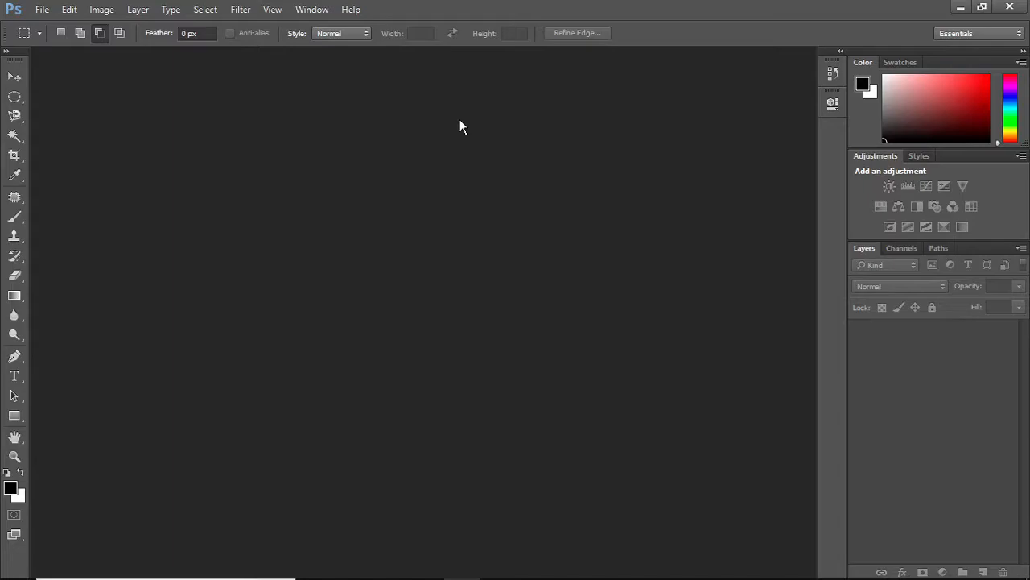
Start a new document and name it Photoshop for beginners
{"action": "left_click", "coordinate": [42, 8]}
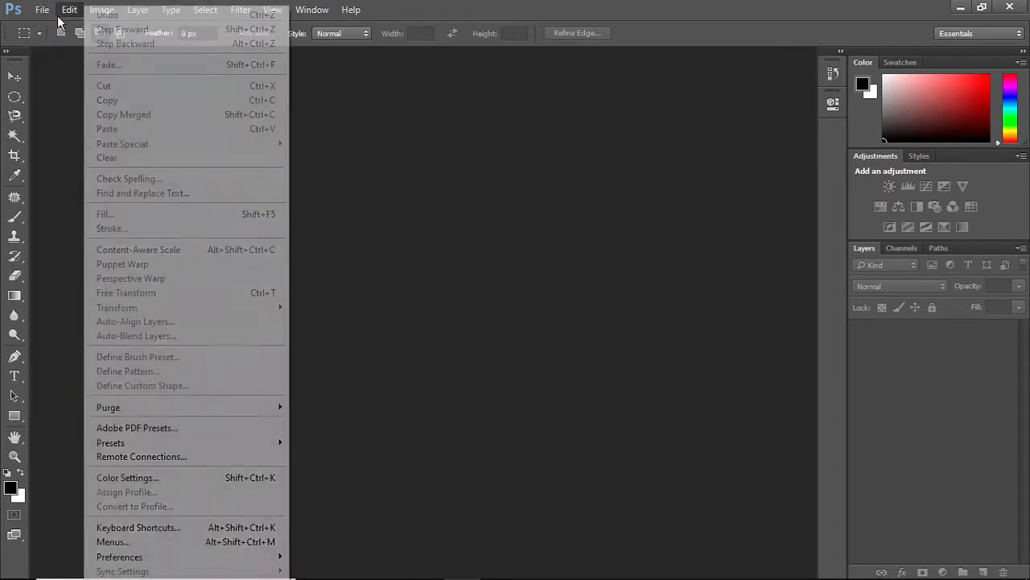
{"action": "left_click", "coordinate": [39, 27]}
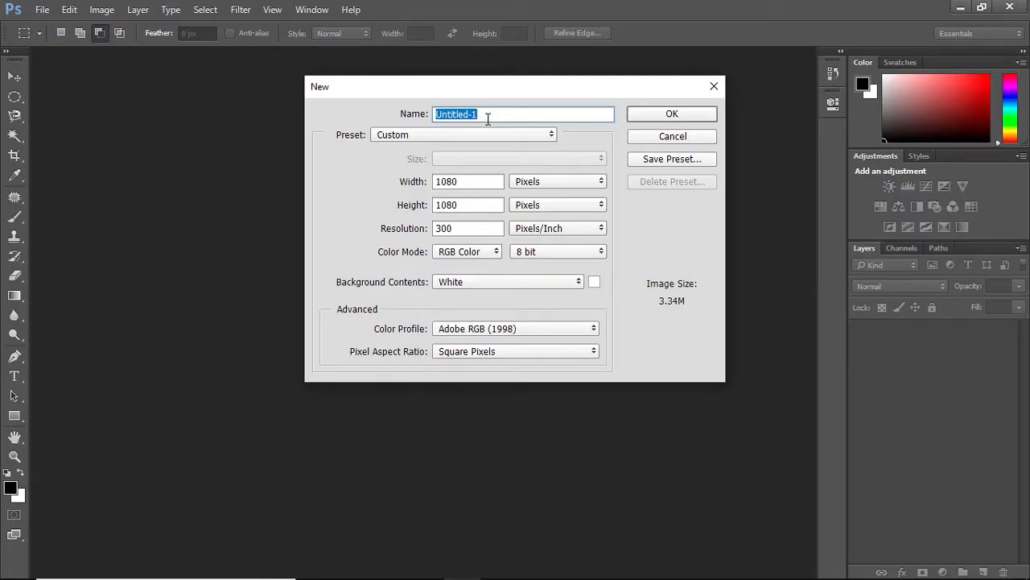
{"action": "key", "text": "BackSpace"}
{"action": "type", "text": "Phooto"}
{"action": "key", "text": "BackSpace"}
{"action": "key", "text": "BackSpace"}
{"action": "key", "text": "BackSpace"}
{"action": "type", "text": "toshop for beginners"}
Pick the Mobile & Devices preset and look through its available sizes
{"action": "left_click", "coordinate": [402, 134]}
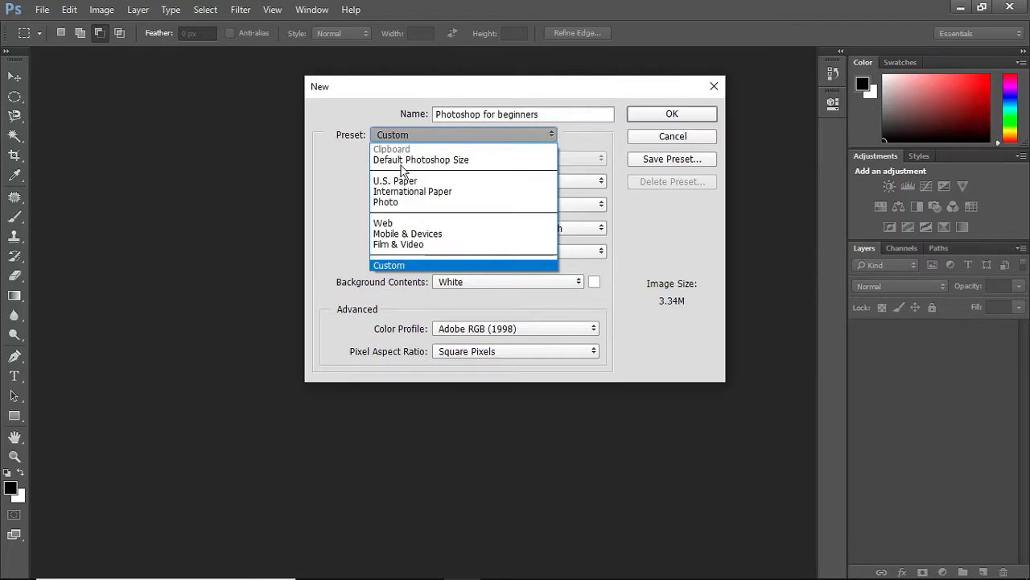
{"action": "left_click", "coordinate": [398, 234]}
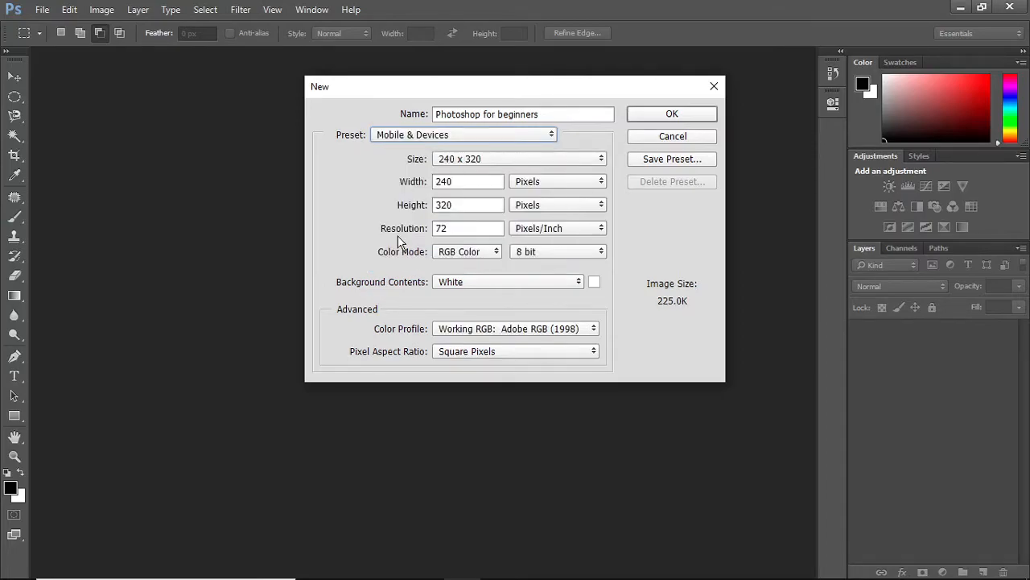
{"action": "left_click", "coordinate": [491, 162]}
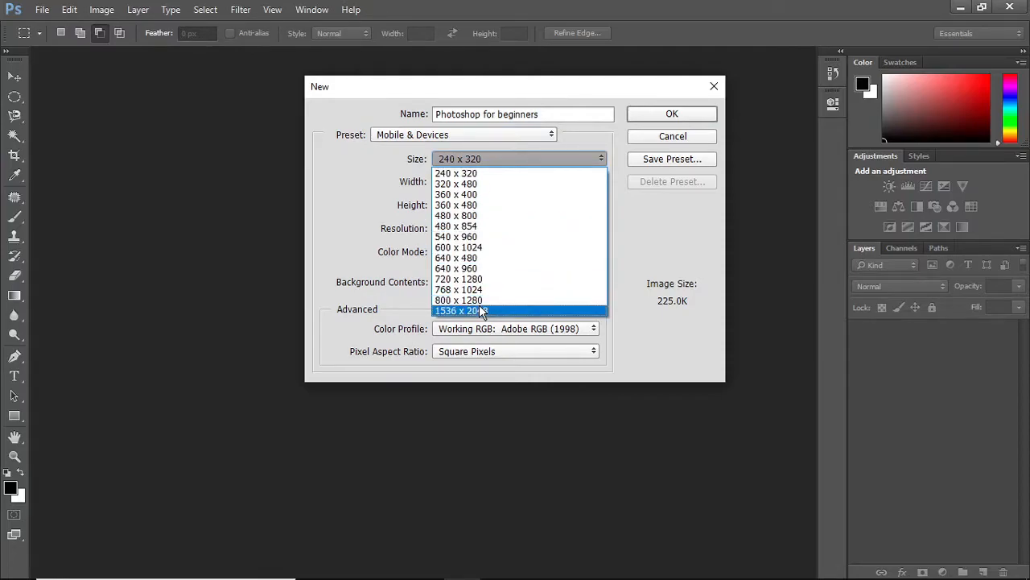
{"action": "left_click", "coordinate": [464, 137]}
{"action": "left_click", "coordinate": [465, 138]}
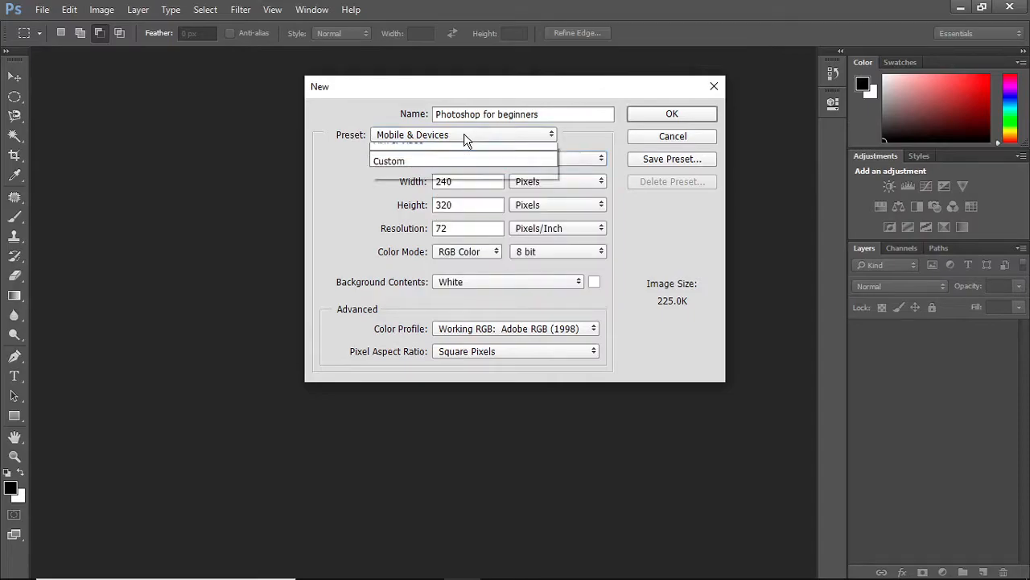
Pick the Web preset at 800 x 600, then switch the preset back to Custom
{"action": "left_click", "coordinate": [398, 221]}
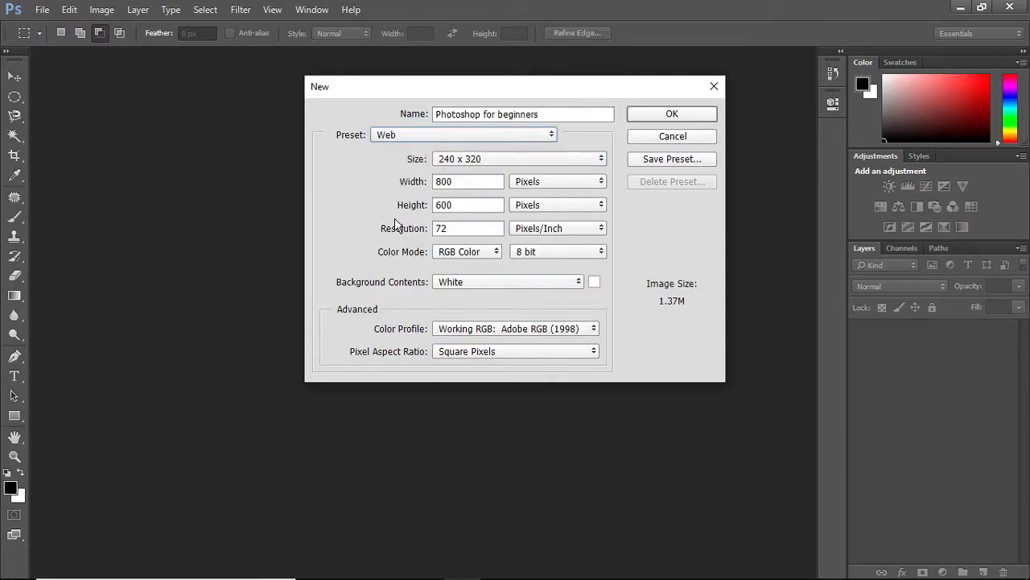
{"action": "left_click", "coordinate": [486, 161]}
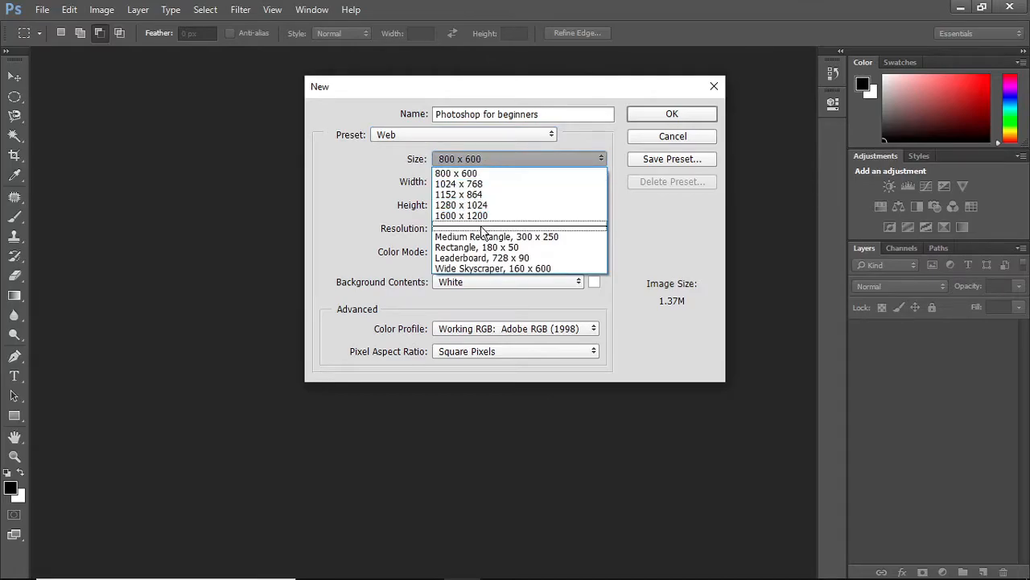
{"action": "left_click", "coordinate": [482, 161]}
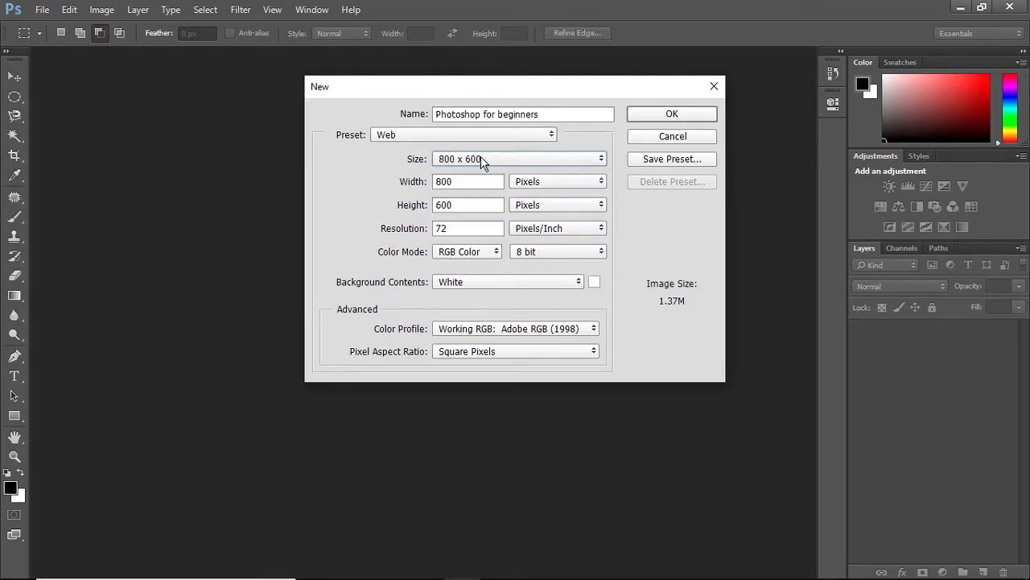
{"action": "left_click", "coordinate": [455, 134]}
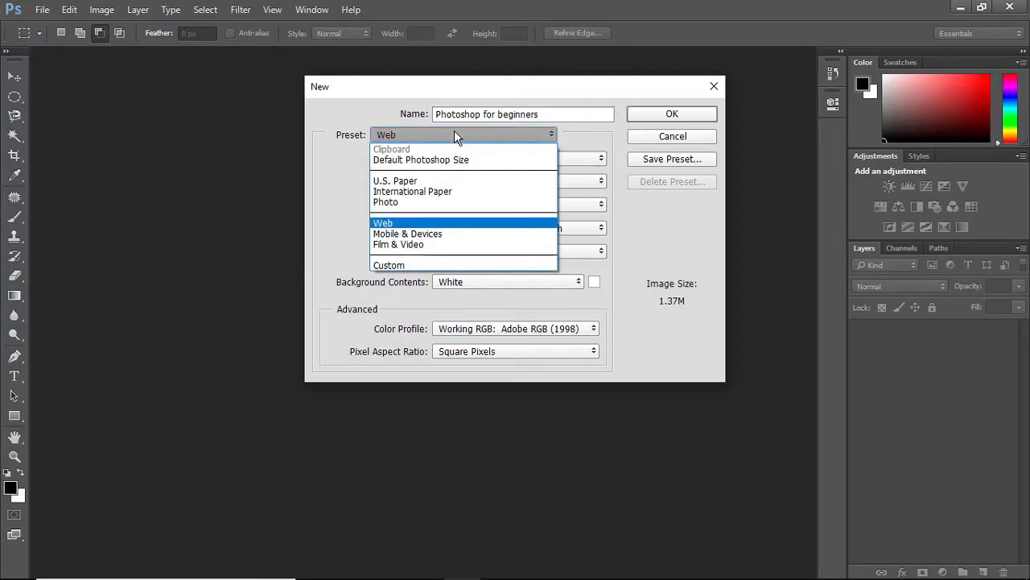
{"action": "left_click", "coordinate": [383, 264]}
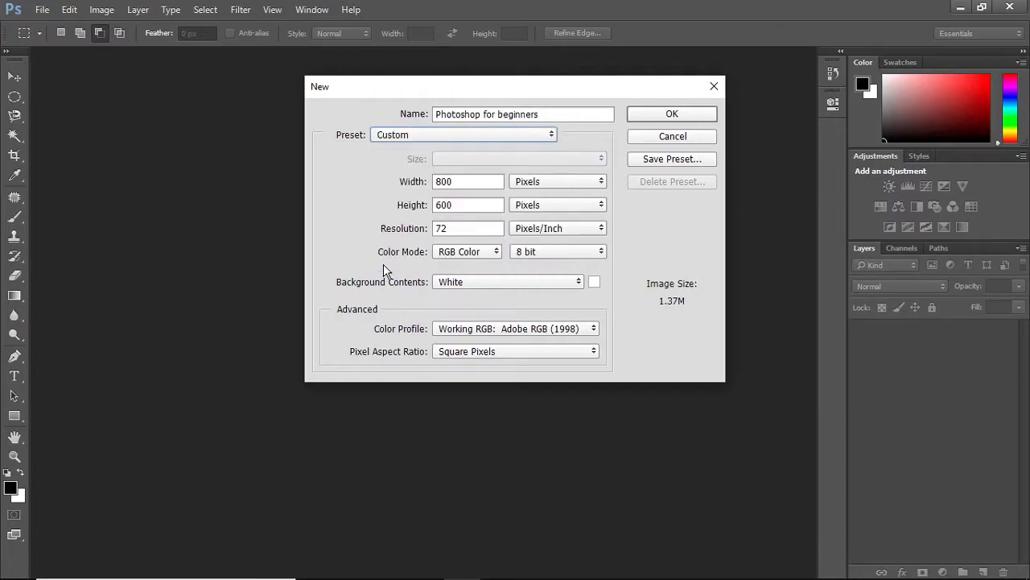
Set the new document's width and height to 1080 pixels each, keeping pixels as the unit
{"action": "double_click", "coordinate": [478, 184]}
{"action": "type", "text": "1080"}
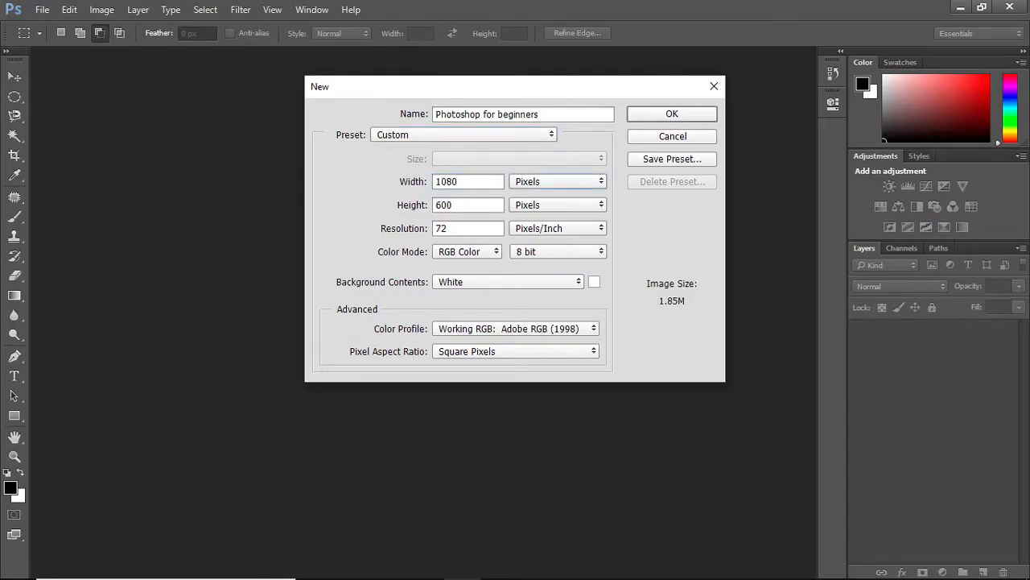
{"action": "key", "text": "Tab"}
{"action": "type", "text": "1080"}
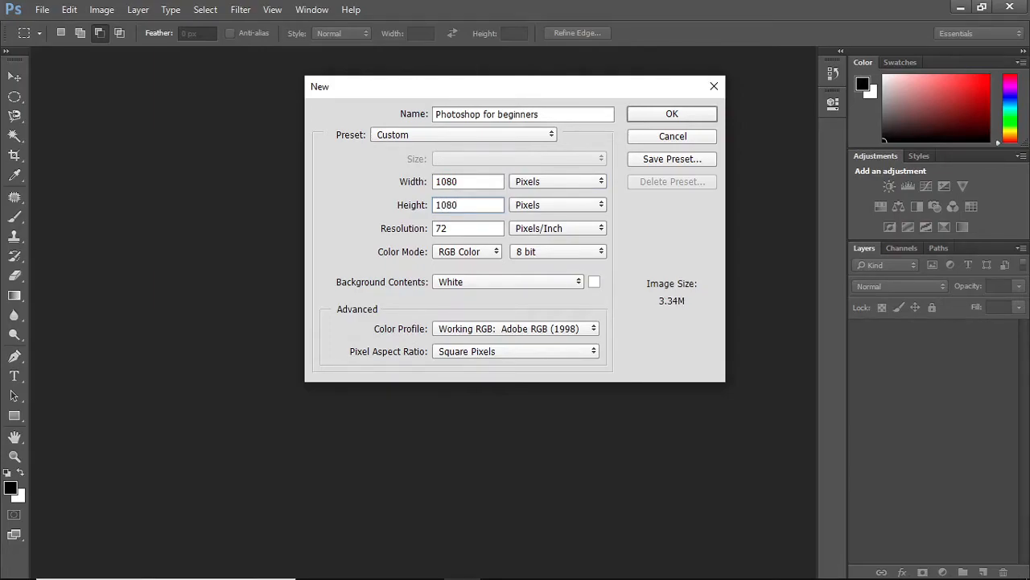
{"action": "left_click", "coordinate": [552, 180]}
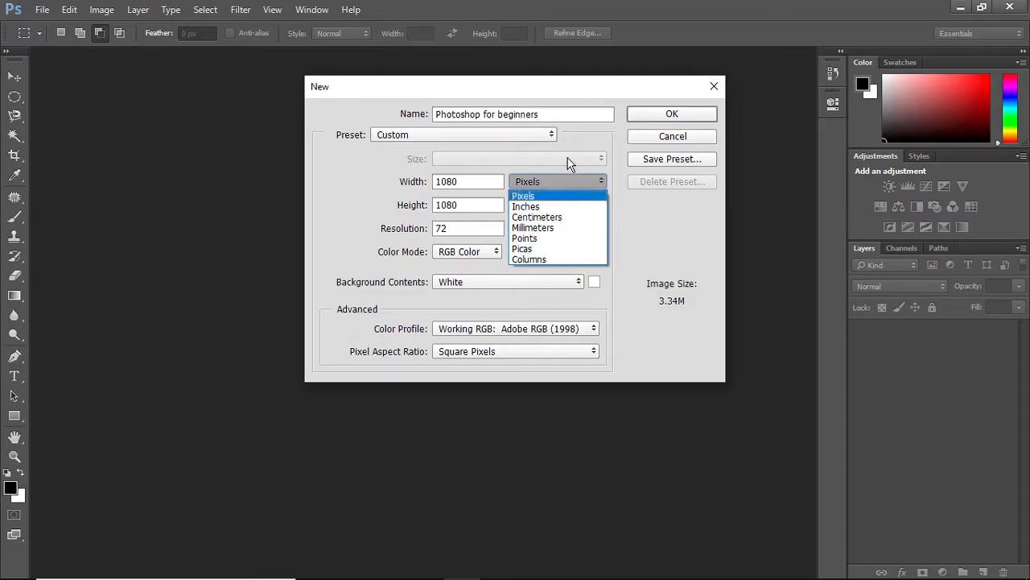
{"action": "left_click", "coordinate": [559, 184]}
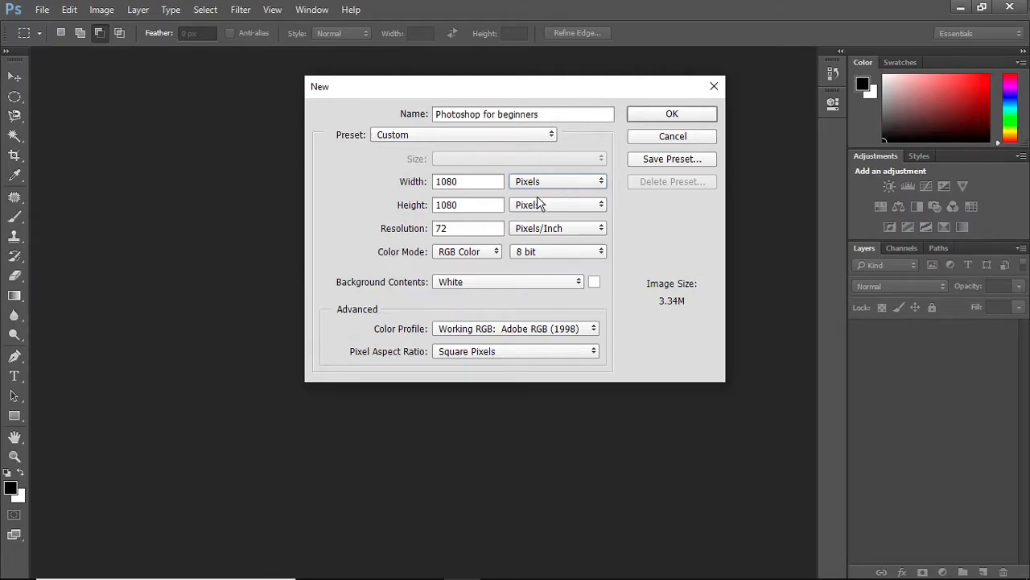
Set the resolution to 300 pixels/inch and keep the colour mode as RGB Color
{"action": "double_click", "coordinate": [466, 229]}
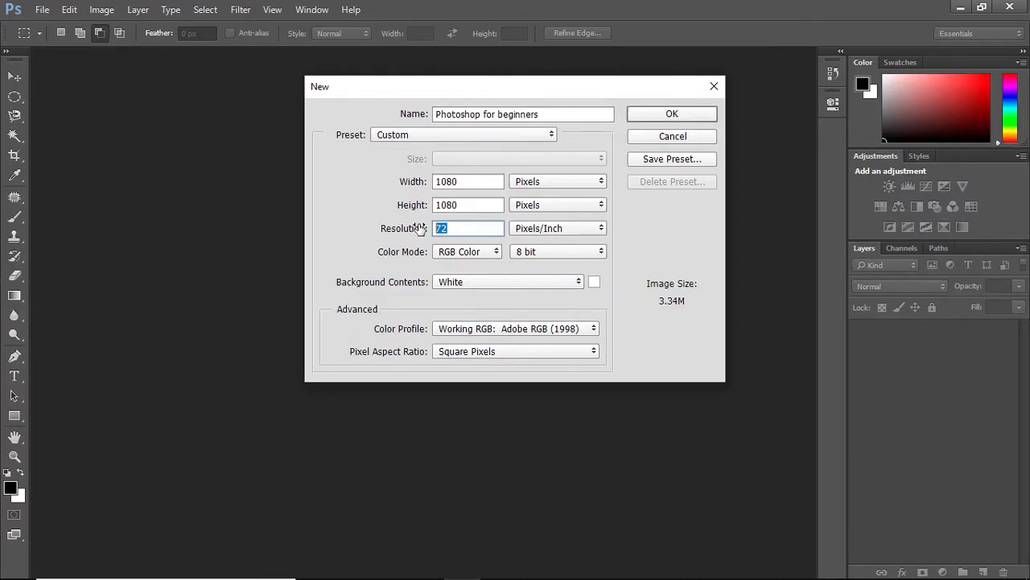
{"action": "type", "text": "150"}
{"action": "key", "text": "BackSpace"}
{"action": "key", "text": "BackSpace"}
{"action": "key", "text": "BackSpace"}
{"action": "type", "text": "300"}
{"action": "left_click", "coordinate": [469, 252]}
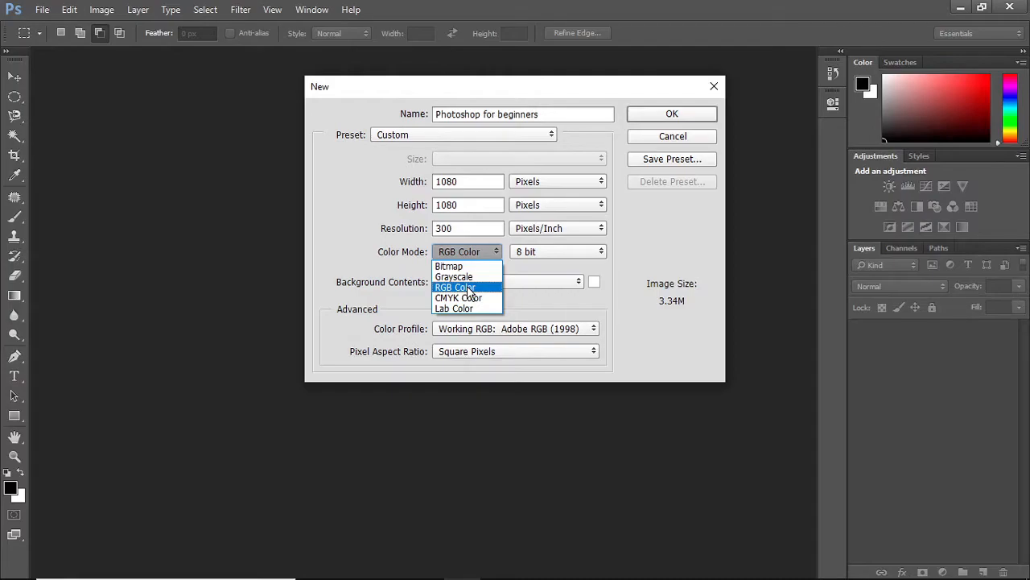
{"action": "left_click", "coordinate": [469, 290]}
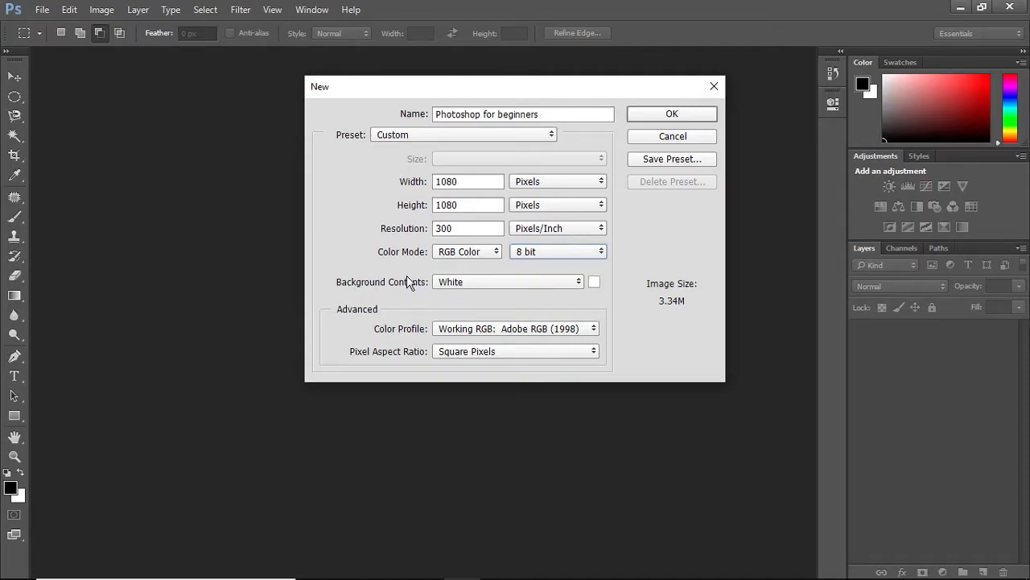
Keep the background contents White and create the document
{"action": "left_click", "coordinate": [552, 286]}
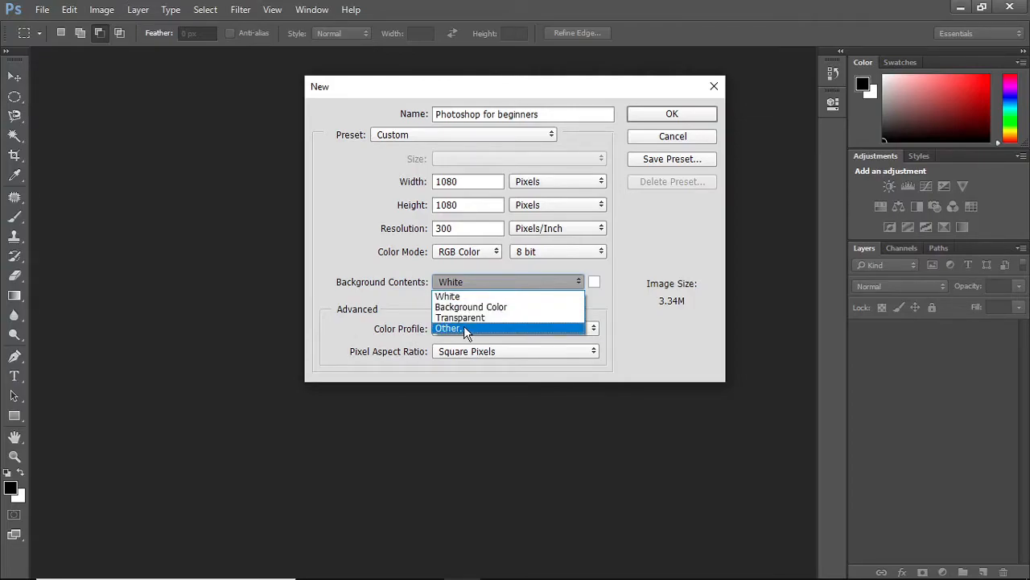
{"action": "left_click", "coordinate": [469, 296]}
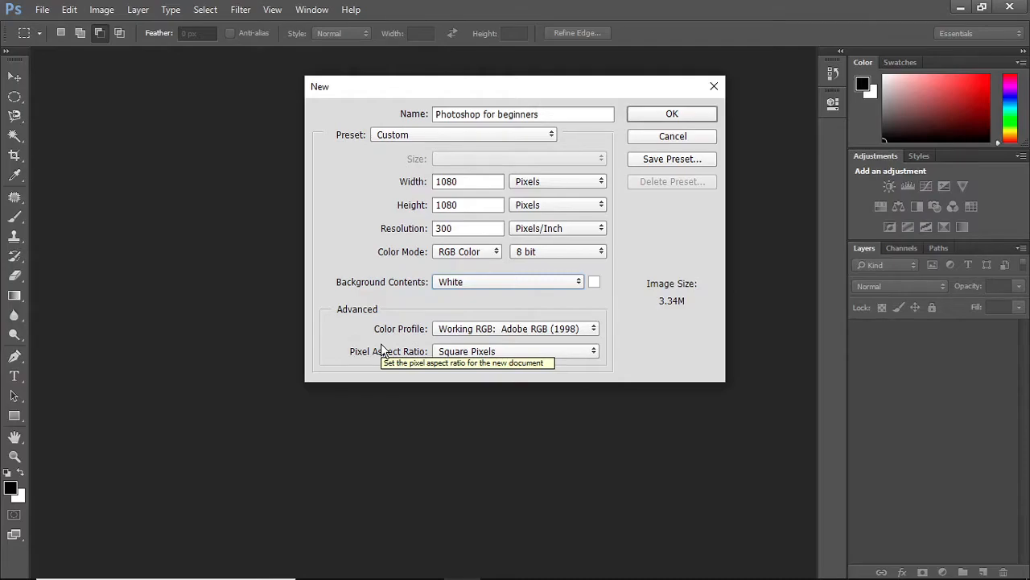
{"action": "left_click", "coordinate": [663, 116]}
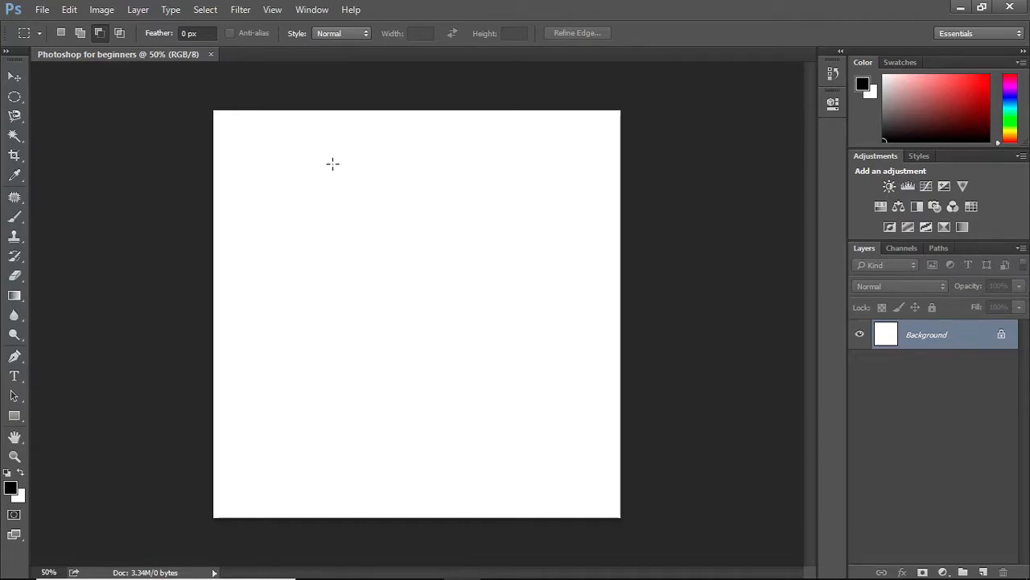
Add a new empty layer above the Background
{"action": "left_click", "coordinate": [18, 78]}
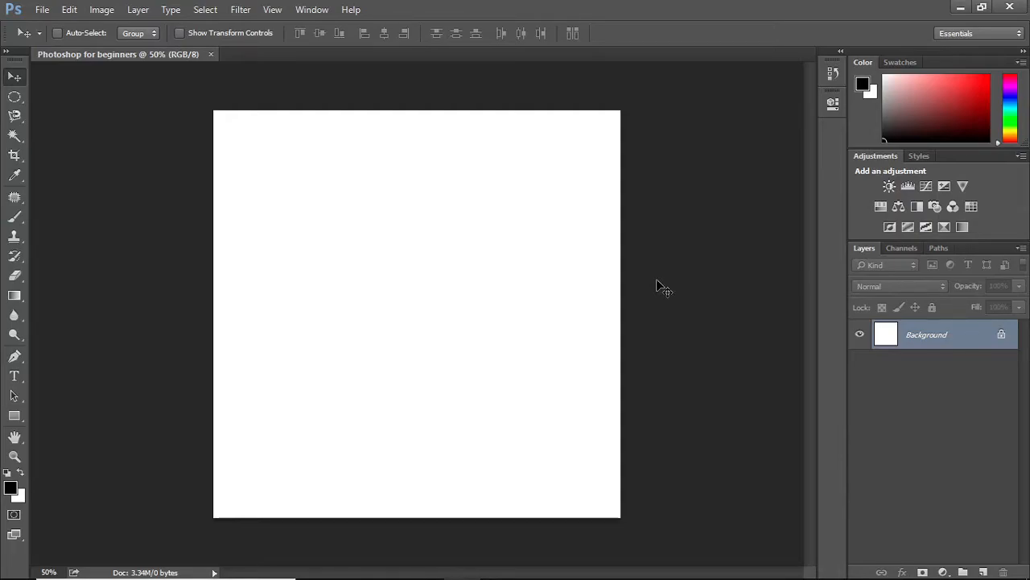
{"action": "key", "text": "ctrl+plus"}
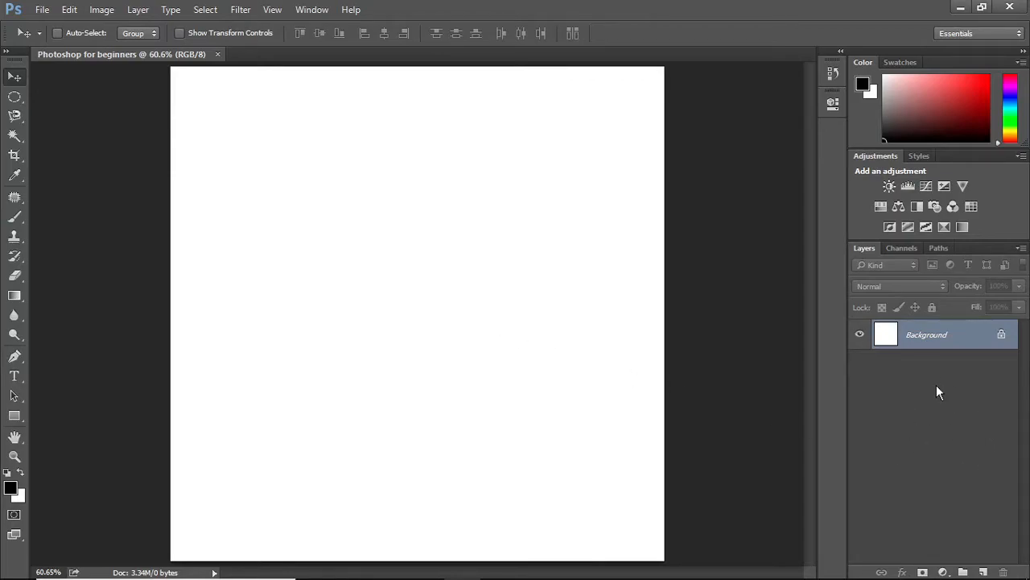
{"action": "left_click", "coordinate": [982, 571]}
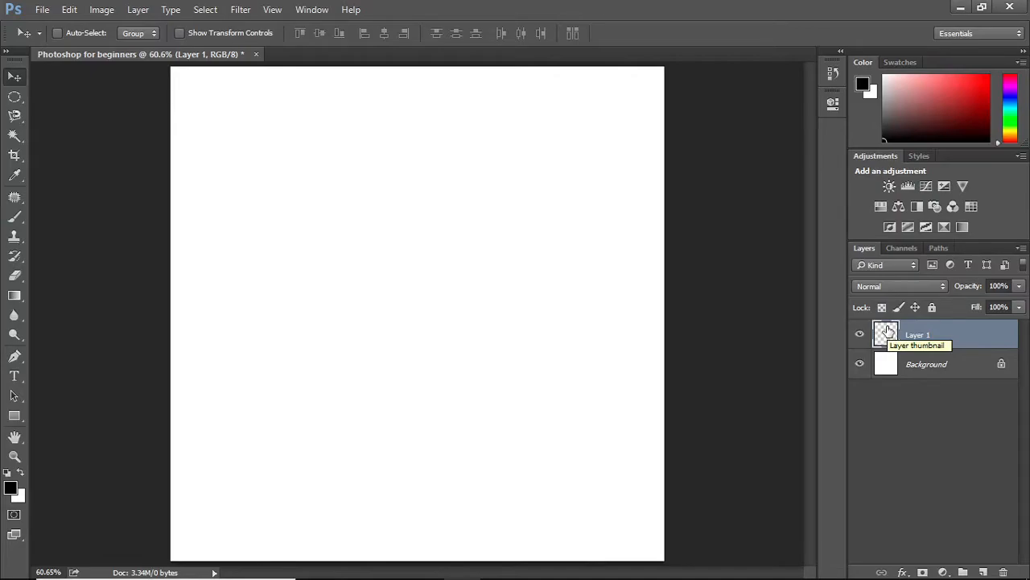
Draw an elliptical selection on the new layer, fill it with black and deselect
{"action": "left_click", "coordinate": [14, 96], "text": "alt"}
{"action": "left_click_drag", "start_coordinate": [306, 166], "coordinate": [564, 381]}
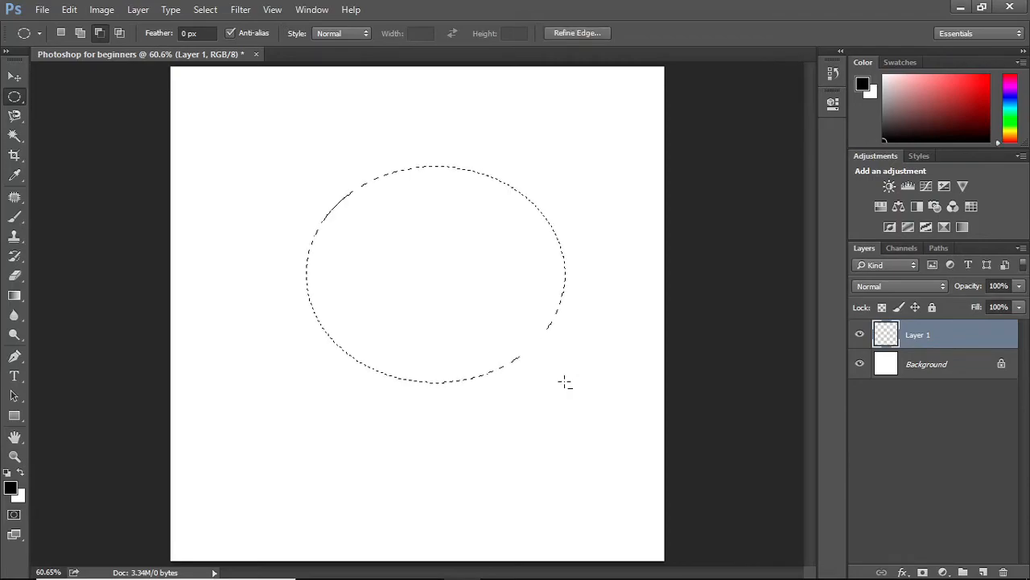
{"action": "key", "text": "alt+BackSpace"}
{"action": "key", "text": "ctrl+d"}
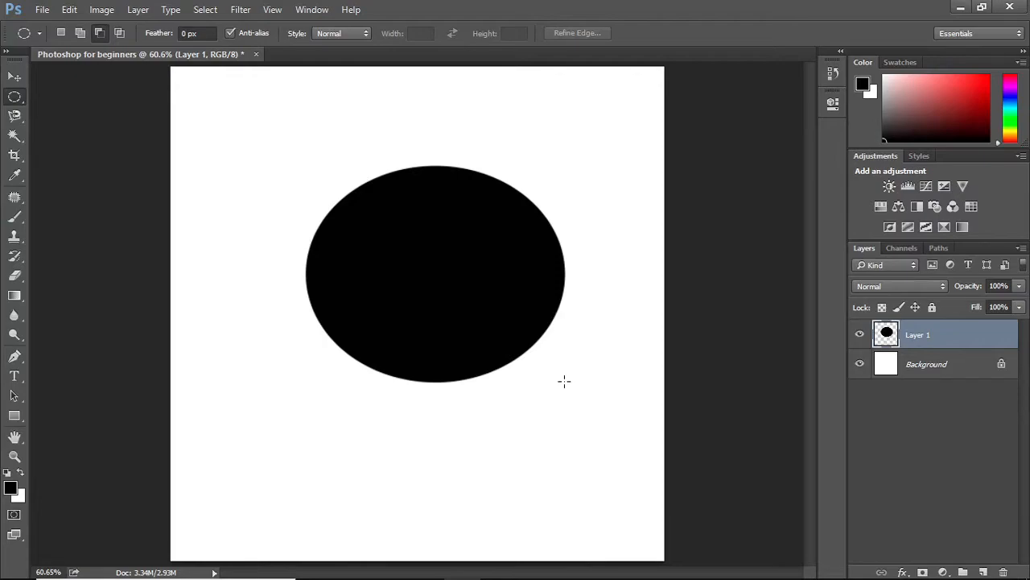
Move the black ellipse down toward the bottom edge of the canvas
{"action": "left_click", "coordinate": [14, 77]}
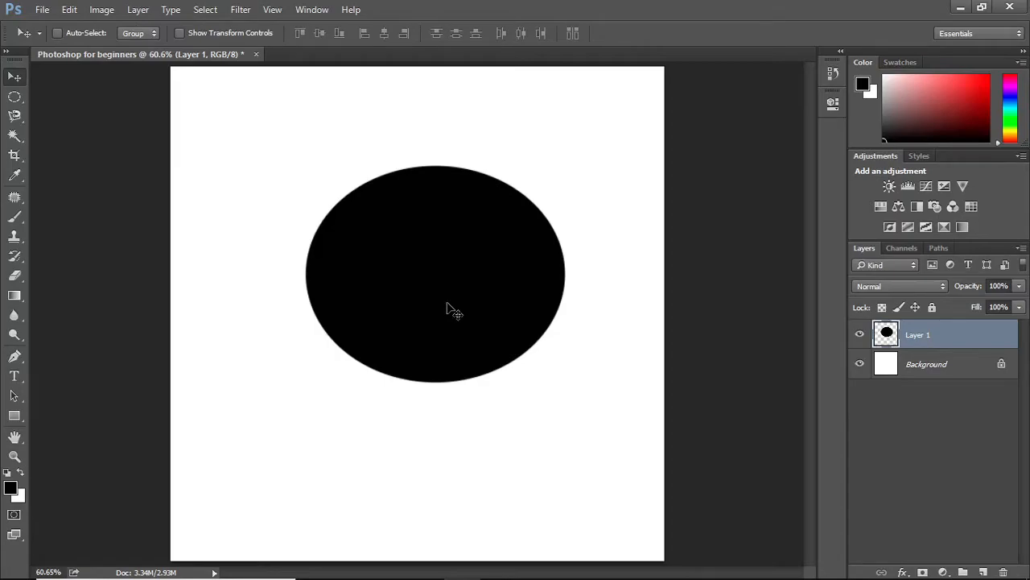
{"action": "left_click_drag", "start_coordinate": [453, 260], "coordinate": [438, 443]}
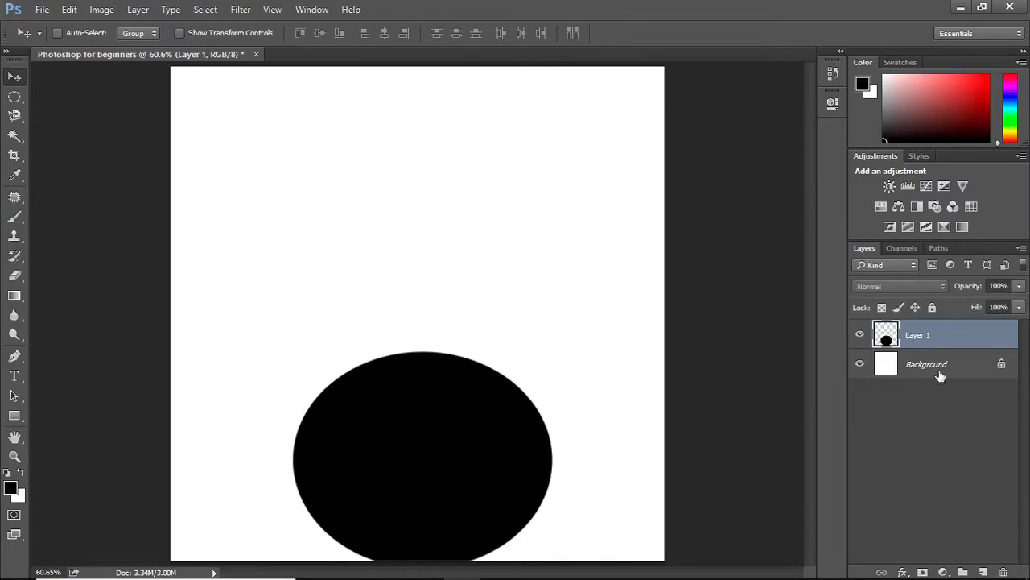
Unlock the Background layer into a normal layer and hide Layer 1
{"action": "left_click", "coordinate": [1003, 365]}
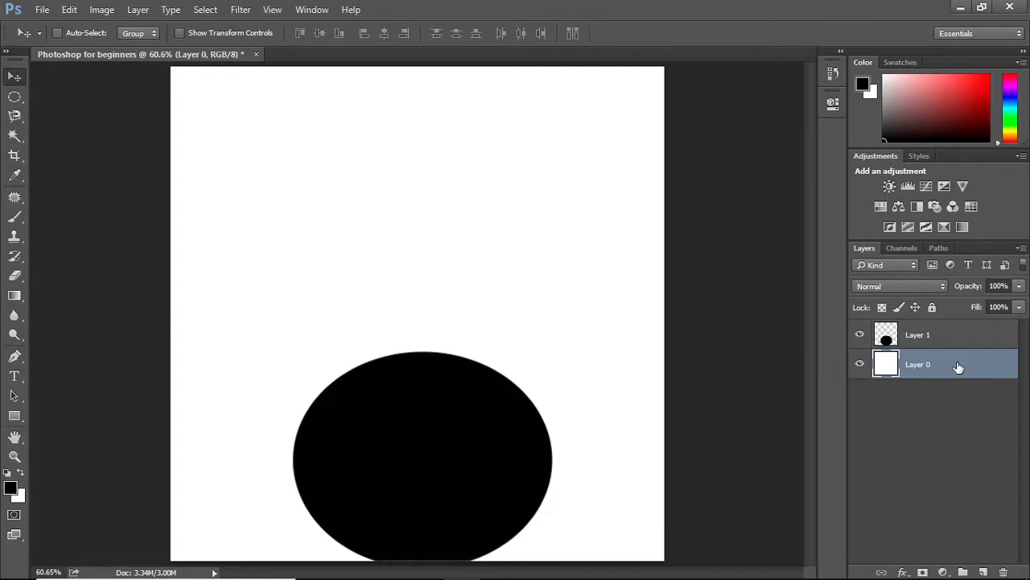
{"action": "left_click", "coordinate": [861, 336]}
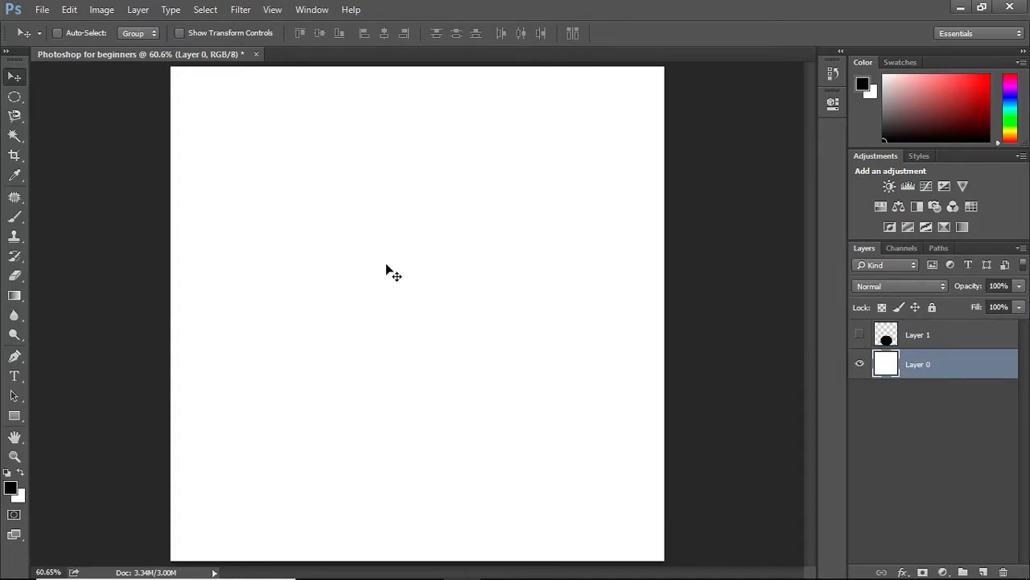
Draw an elliptical selection on Layer 0, fill it with black and deselect
{"action": "key", "text": "m"}
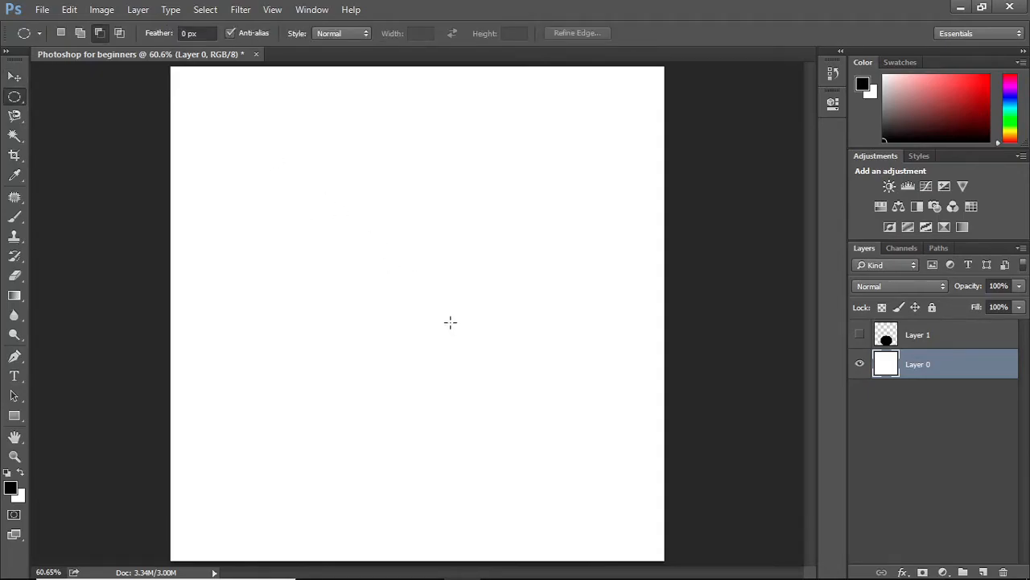
{"action": "left_click_drag", "start_coordinate": [330, 173], "coordinate": [577, 395]}
{"action": "key", "text": "alt+BackSpace"}
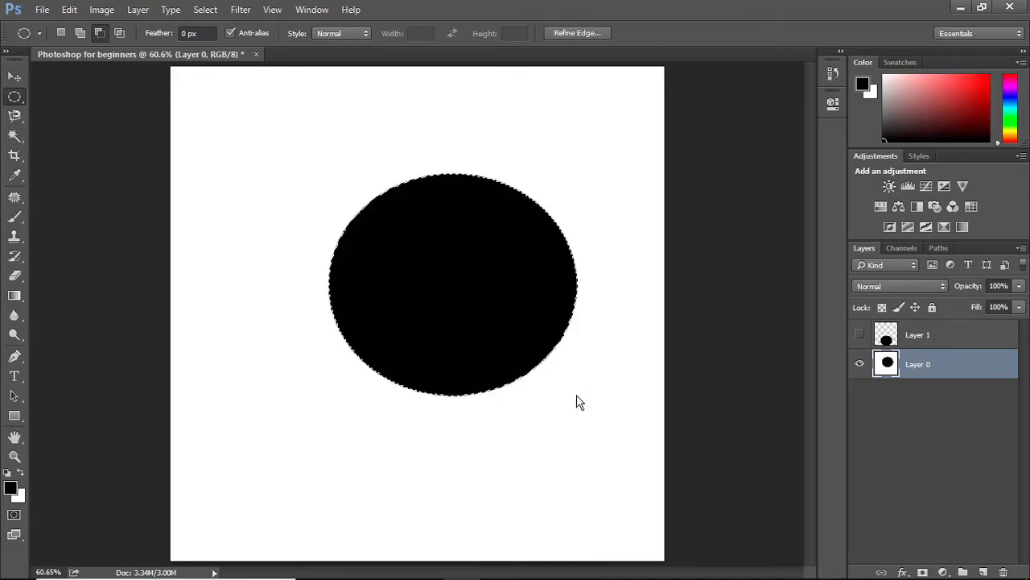
{"action": "key", "text": "ctrl+d"}
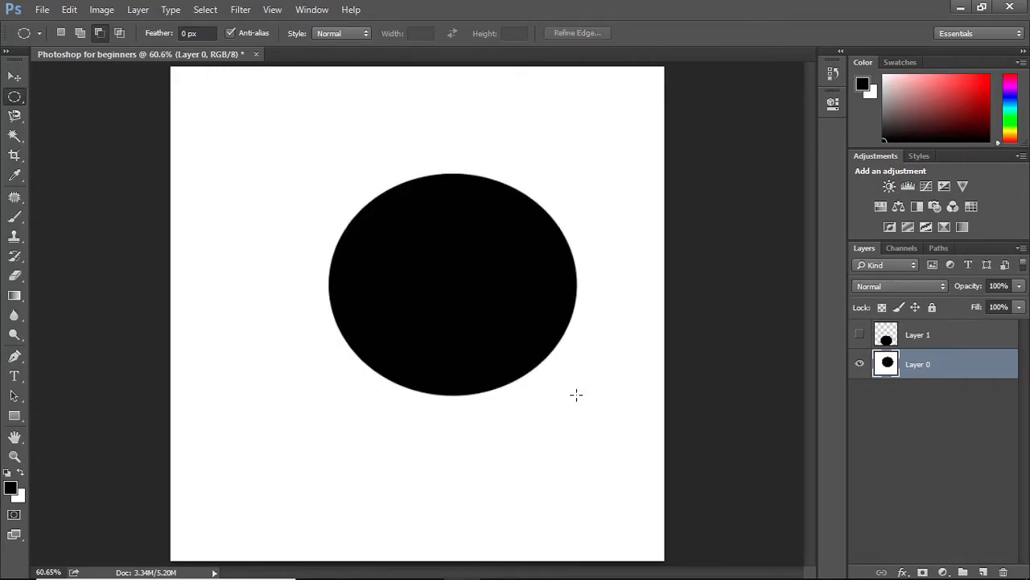
Move Layer 0's contents down and back up with the Move tool
{"action": "key", "text": "v"}
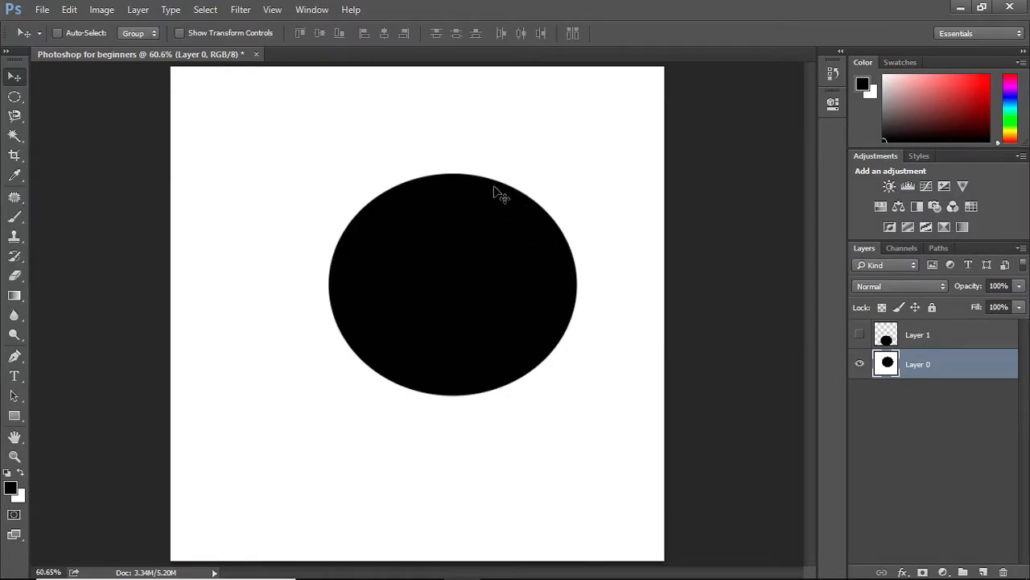
{"action": "left_click_drag", "start_coordinate": [476, 282], "coordinate": [436, 400]}
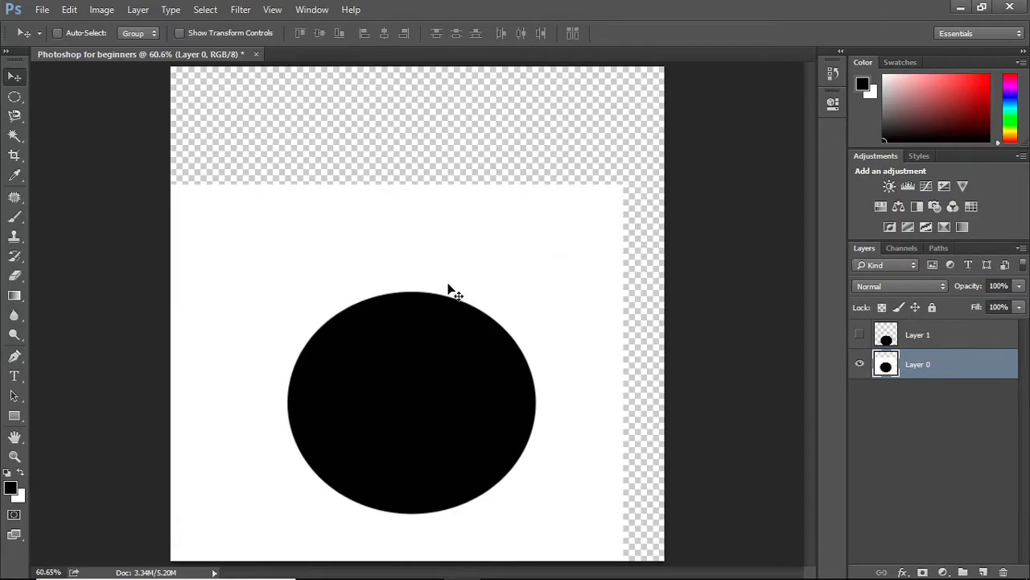
{"action": "left_click_drag", "start_coordinate": [421, 362], "coordinate": [453, 256]}
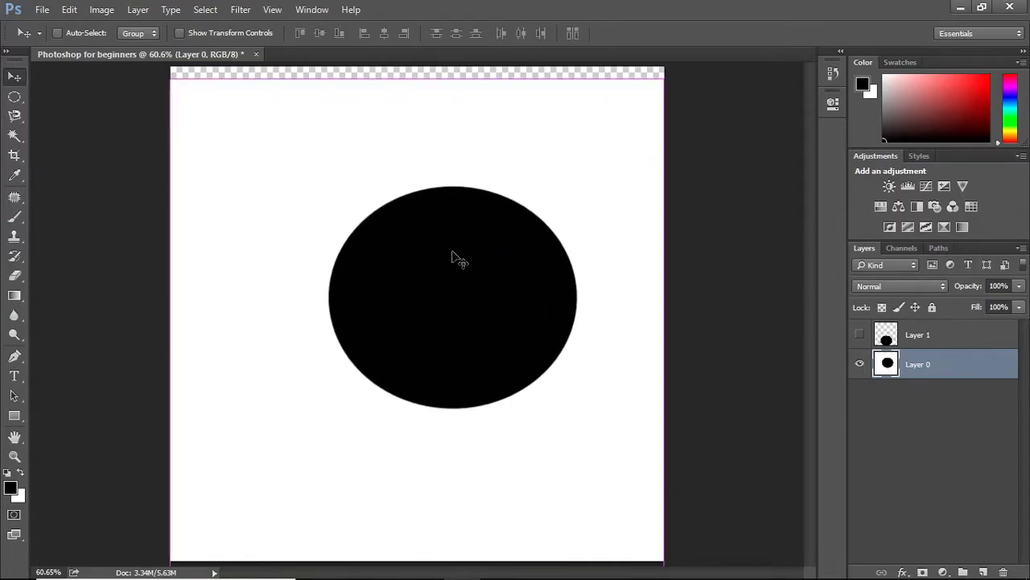
Step back through history to remove the moves and the black ellipse from Layer 0
{"action": "key", "text": "ctrl+z"}
{"action": "key", "text": "ctrl+z"}
{"action": "key", "text": "ctrl+z"}
{"action": "key", "text": "ctrl+alt+z"}
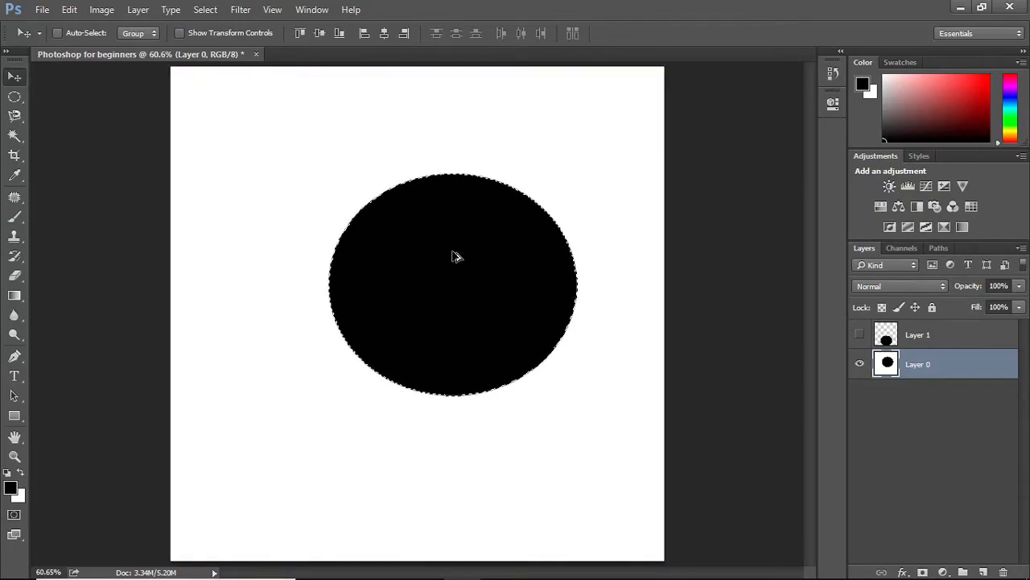
{"action": "key", "text": "ctrl+alt+z"}
{"action": "key", "text": "ctrl+alt+z"}
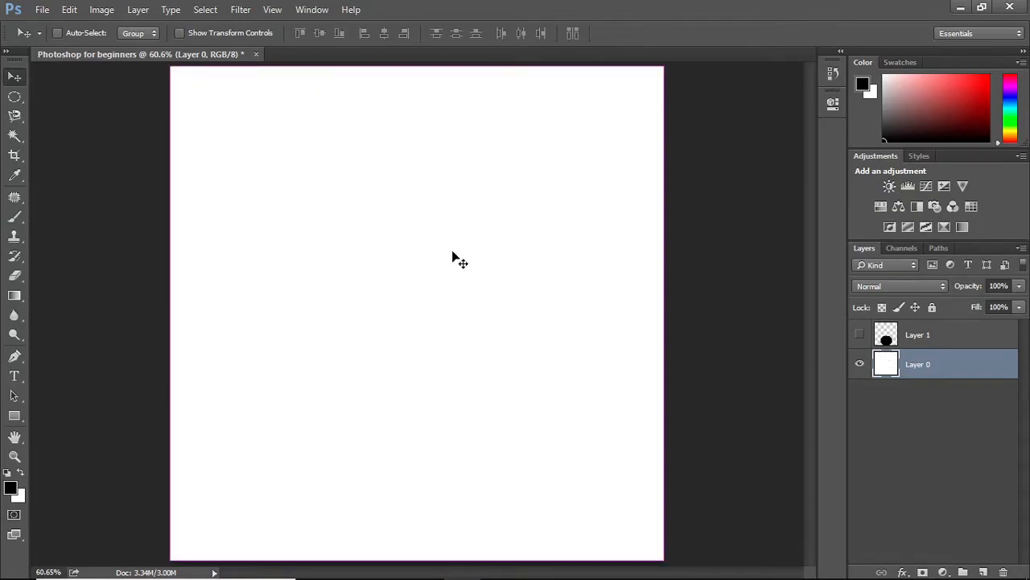
Show Layer 1, select it, and fill the whole layer with the white background colour
{"action": "left_click", "coordinate": [860, 335]}
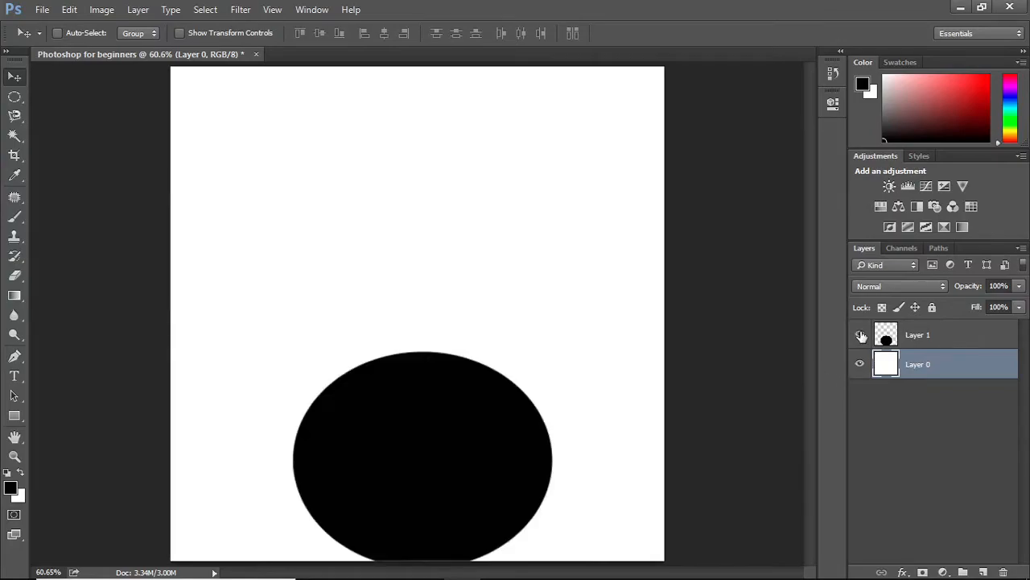
{"action": "left_click", "coordinate": [901, 338]}
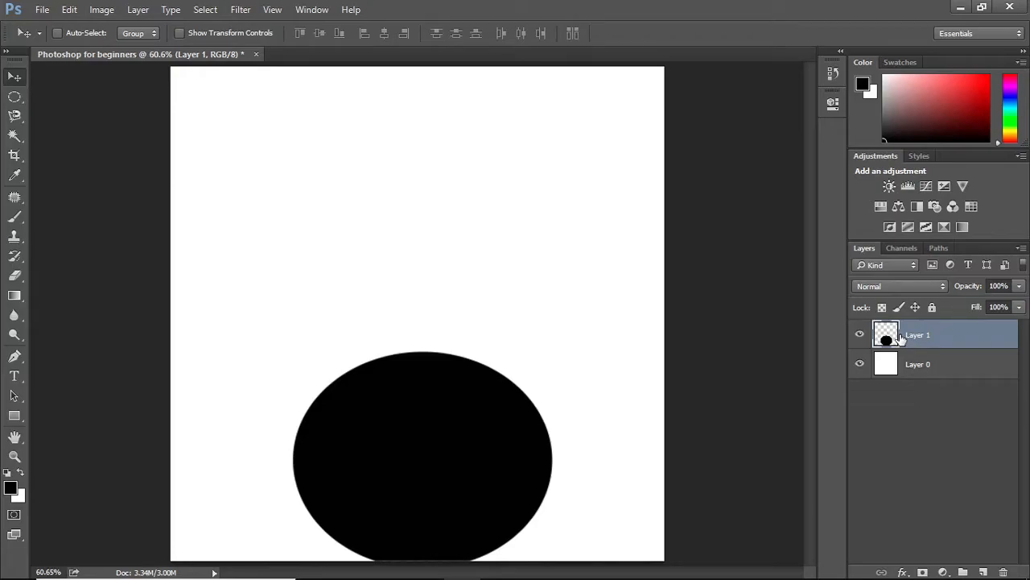
{"action": "key", "text": "ctrl+BackSpace"}
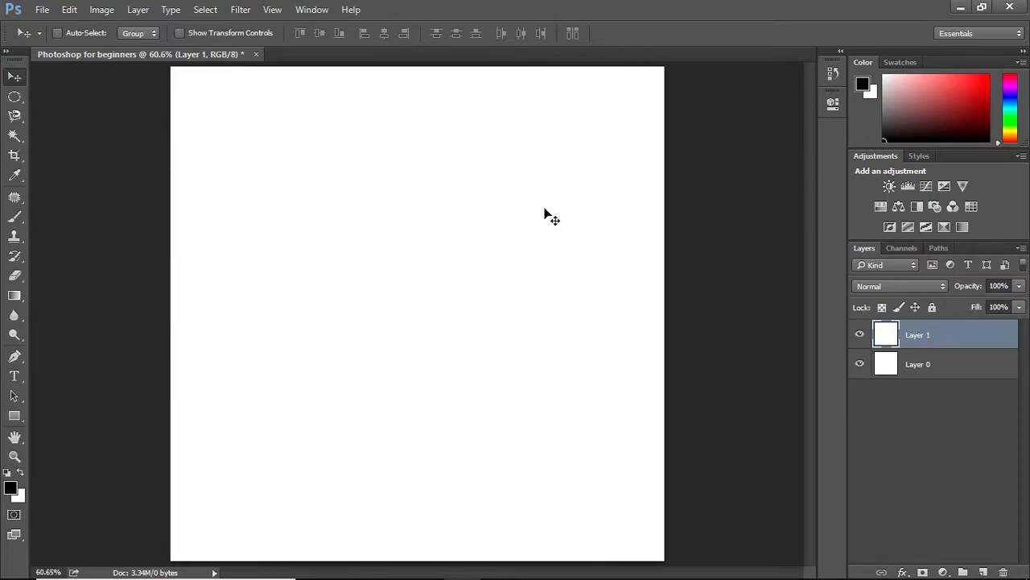
Draw a rectangular selection about 7.8 x 7.1 cm covering most of the canvas
{"action": "left_click", "coordinate": [21, 105]}
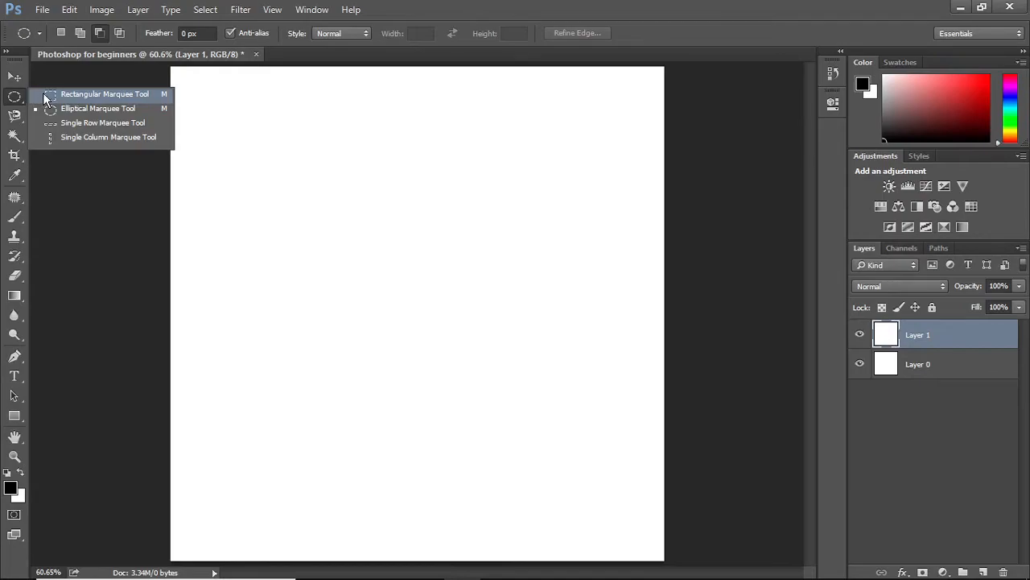
{"action": "left_click", "coordinate": [96, 94]}
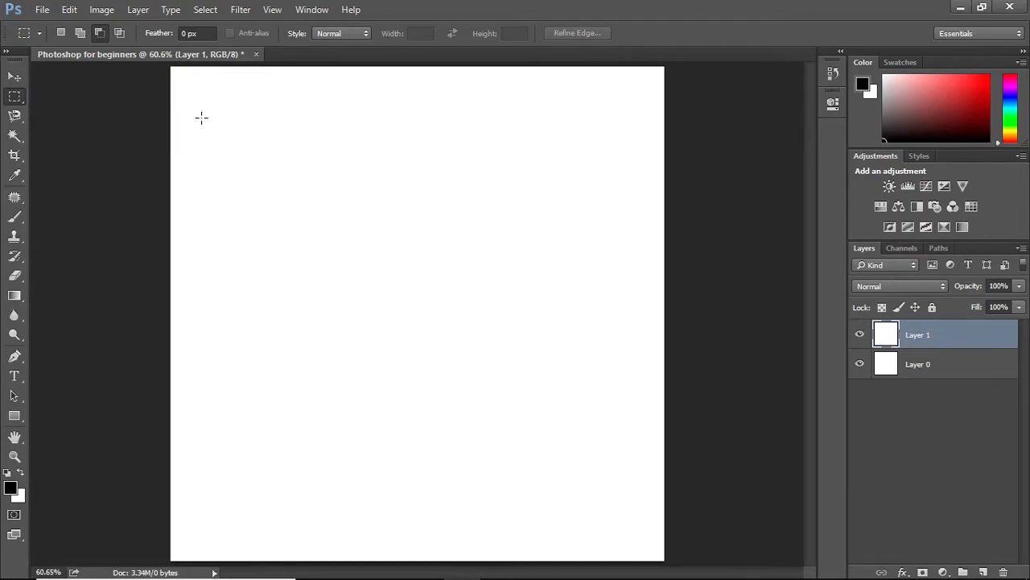
{"action": "left_click_drag", "start_coordinate": [206, 118], "coordinate": [629, 502]}
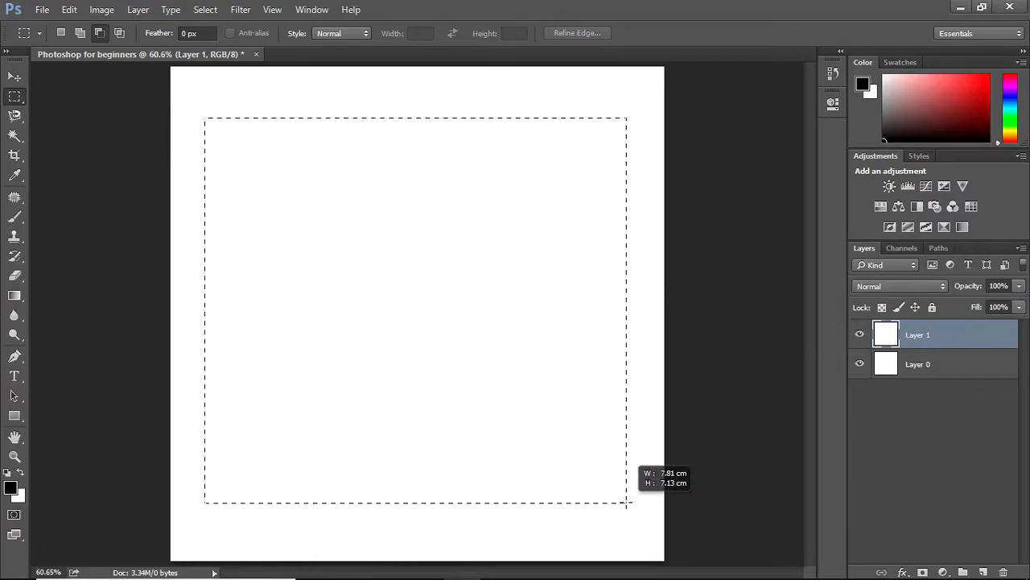
{"action": "left_click_drag", "start_coordinate": [627, 502], "coordinate": [628, 503]}
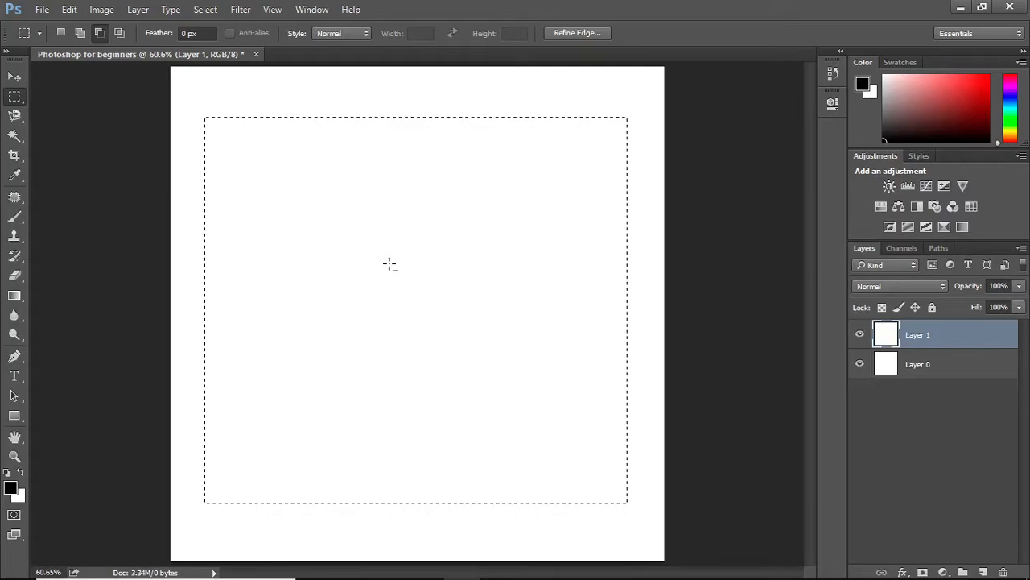
Paint gray inside the rectangular selection with the Brush tool
{"action": "key", "text": "b"}
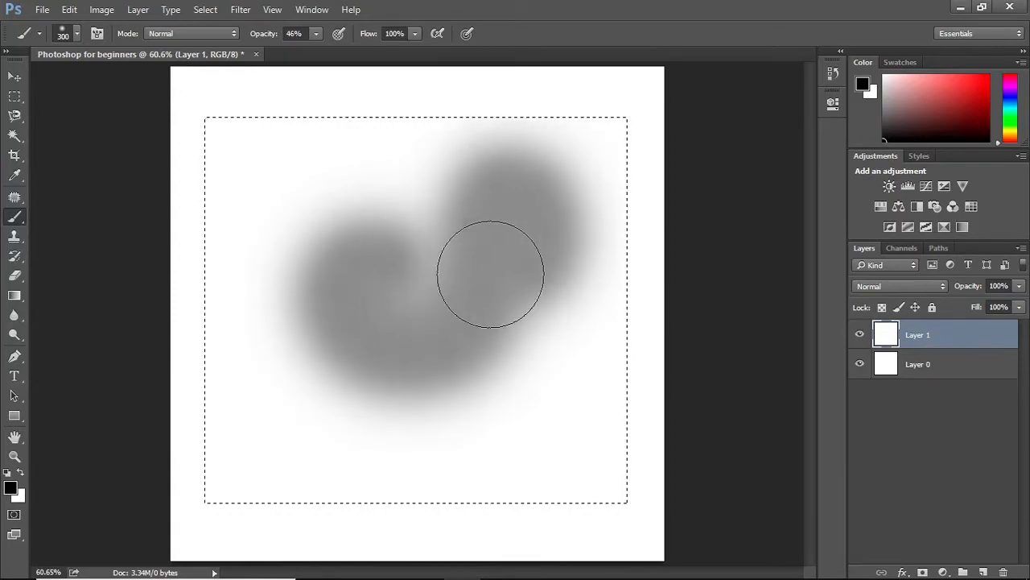
{"action": "mouse_move", "coordinate": [535, 355]}
{"action": "left_mouse_down"}
{"action": "mouse_move", "coordinate": [654, 327]}
{"action": "mouse_move", "coordinate": [659, 151]}
{"action": "mouse_move", "coordinate": [595, 89]}
{"action": "mouse_move", "coordinate": [103, 103]}
{"action": "mouse_move", "coordinate": [174, 329]}
{"action": "mouse_move", "coordinate": [202, 172]}
{"action": "mouse_move", "coordinate": [205, 530]}
{"action": "mouse_move", "coordinate": [207, 471]}
{"action": "mouse_move", "coordinate": [502, 488]}
{"action": "mouse_move", "coordinate": [306, 498]}
{"action": "mouse_move", "coordinate": [593, 497]}
{"action": "mouse_move", "coordinate": [740, 446]}
{"action": "mouse_move", "coordinate": [643, 364]}
{"action": "mouse_move", "coordinate": [559, 501]}
{"action": "mouse_move", "coordinate": [550, 395]}
{"action": "mouse_move", "coordinate": [414, 403]}
{"action": "mouse_move", "coordinate": [220, 370]}
{"action": "mouse_move", "coordinate": [331, 254]}
{"action": "mouse_move", "coordinate": [318, 275]}
{"action": "mouse_move", "coordinate": [216, 285]}
{"action": "mouse_move", "coordinate": [250, 279]}
{"action": "mouse_move", "coordinate": [301, 103]}
{"action": "mouse_move", "coordinate": [305, 172]}
{"action": "mouse_move", "coordinate": [553, 133]}
{"action": "mouse_move", "coordinate": [568, 181]}
{"action": "mouse_move", "coordinate": [327, 263]}
{"action": "mouse_move", "coordinate": [505, 217]}
{"action": "mouse_move", "coordinate": [508, 274]}
{"action": "mouse_move", "coordinate": [643, 295]}
{"action": "mouse_move", "coordinate": [637, 206]}
{"action": "mouse_move", "coordinate": [579, 332]}
{"action": "mouse_move", "coordinate": [610, 181]}
{"action": "mouse_move", "coordinate": [586, 378]}
{"action": "mouse_move", "coordinate": [553, 500]}
{"action": "mouse_move", "coordinate": [652, 403]}
{"action": "mouse_move", "coordinate": [330, 361]}
{"action": "left_mouse_up"}
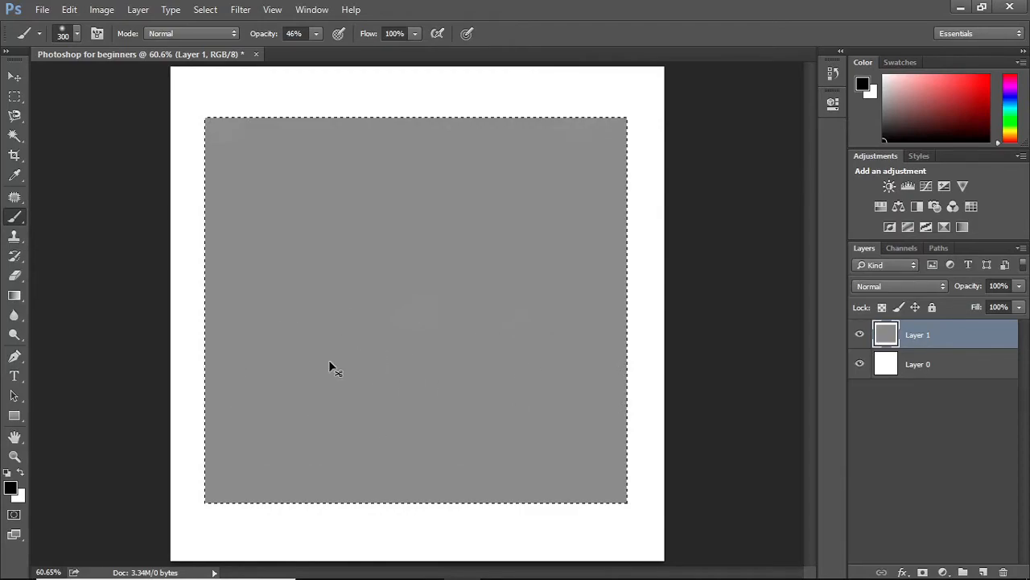
Cut the painted area out of the layer and deselect
{"action": "key", "text": "ctrl+x"}
{"action": "key", "text": "ctrl+d"}
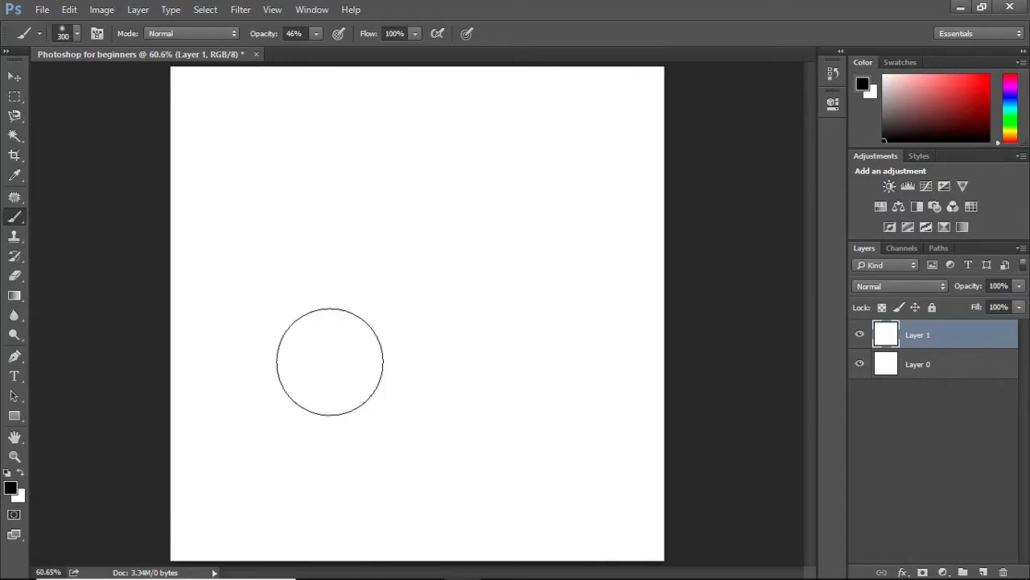
Draw a new rectangular selection in the canvas's upper-left area
{"action": "left_click", "coordinate": [14, 96]}
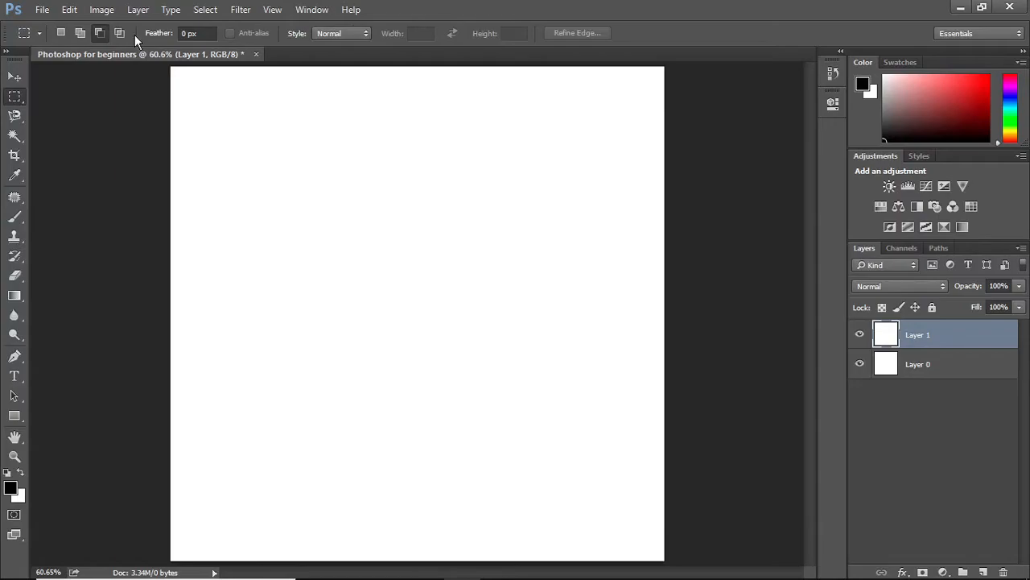
{"action": "left_click", "coordinate": [63, 32]}
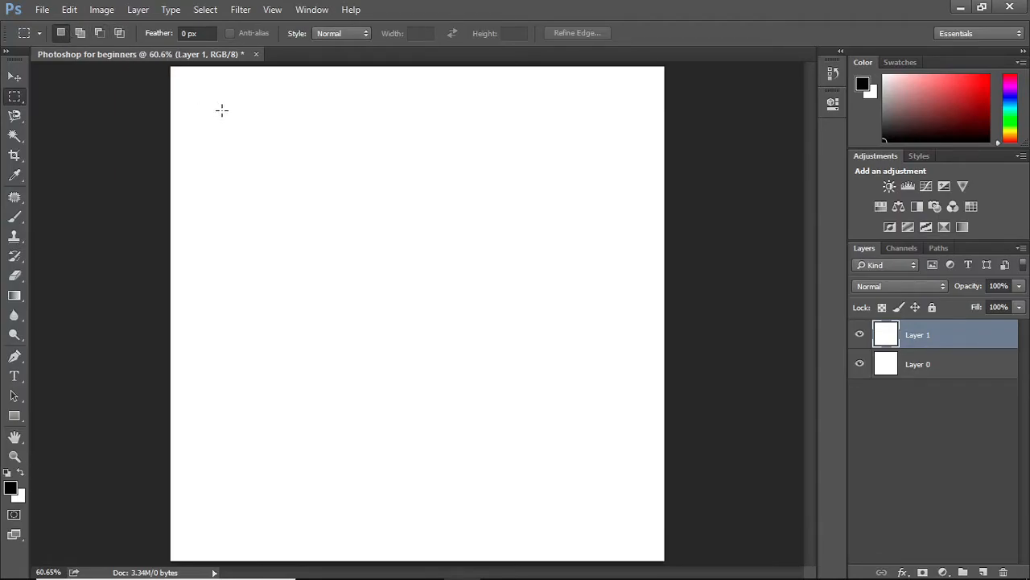
{"action": "left_click_drag", "start_coordinate": [222, 111], "coordinate": [441, 322]}
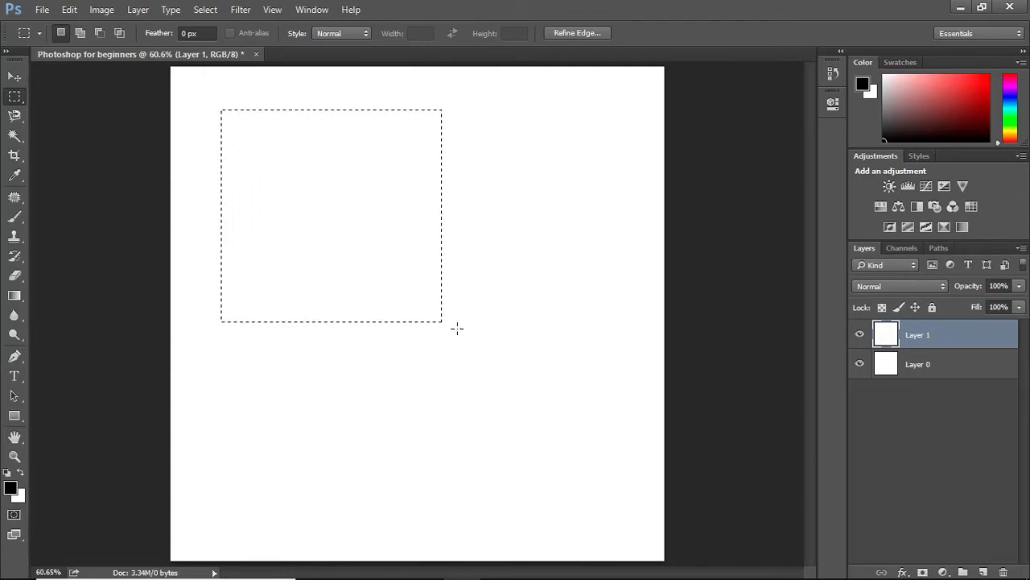
{"action": "left_click_drag", "start_coordinate": [339, 247], "coordinate": [459, 359]}
{"action": "key", "text": "ctrl+z"}
Add an overlapping rectangle toward the lower right, and subtract a rectangle from its lower-right corner
{"action": "left_click", "coordinate": [79, 32]}
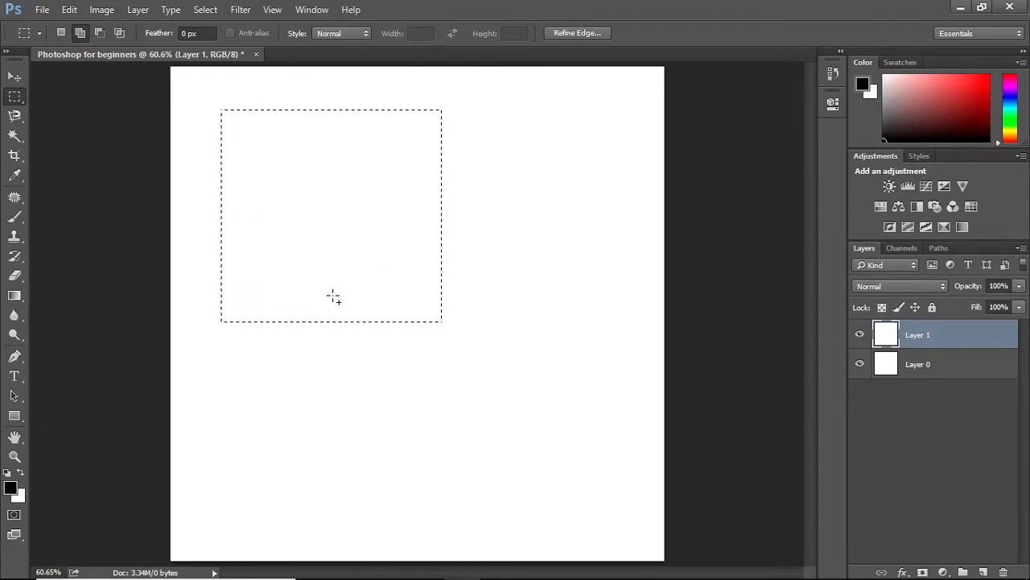
{"action": "left_click_drag", "start_coordinate": [333, 297], "coordinate": [598, 482]}
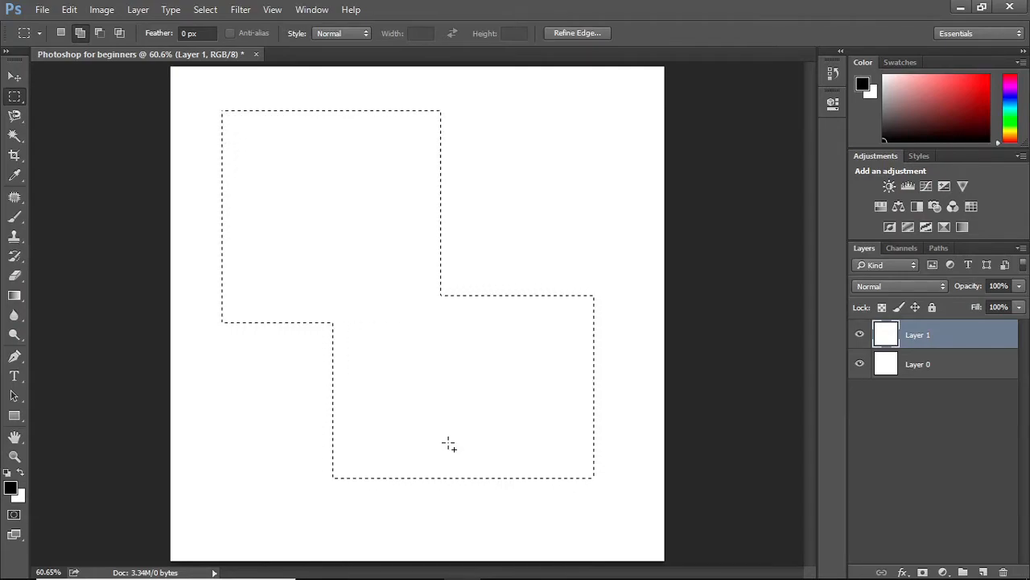
{"action": "left_click", "coordinate": [98, 35]}
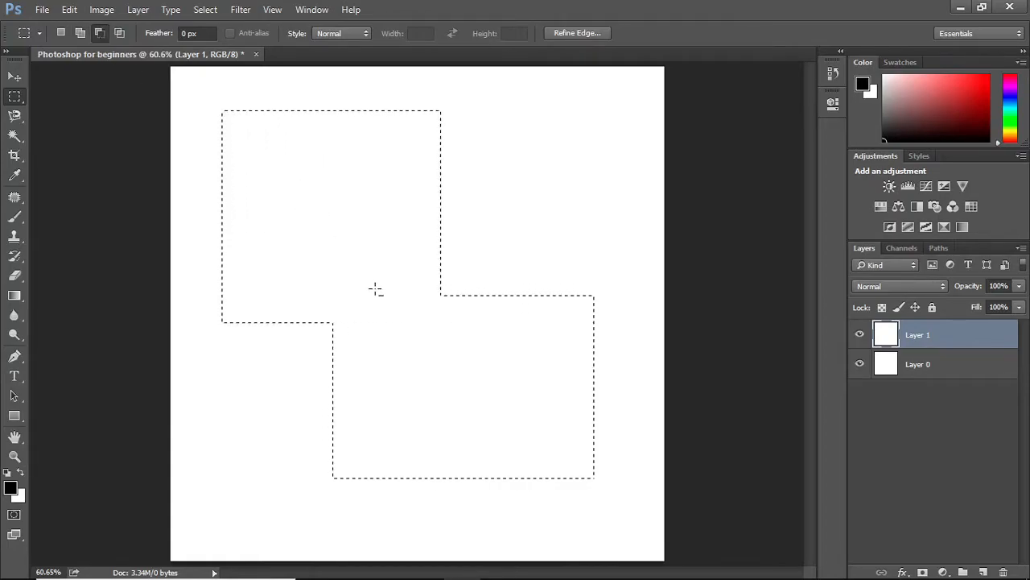
{"action": "left_click_drag", "start_coordinate": [624, 506], "coordinate": [506, 407]}
Intersect the selection with a new rectangle, trimming off its top part
{"action": "left_click", "coordinate": [119, 34]}
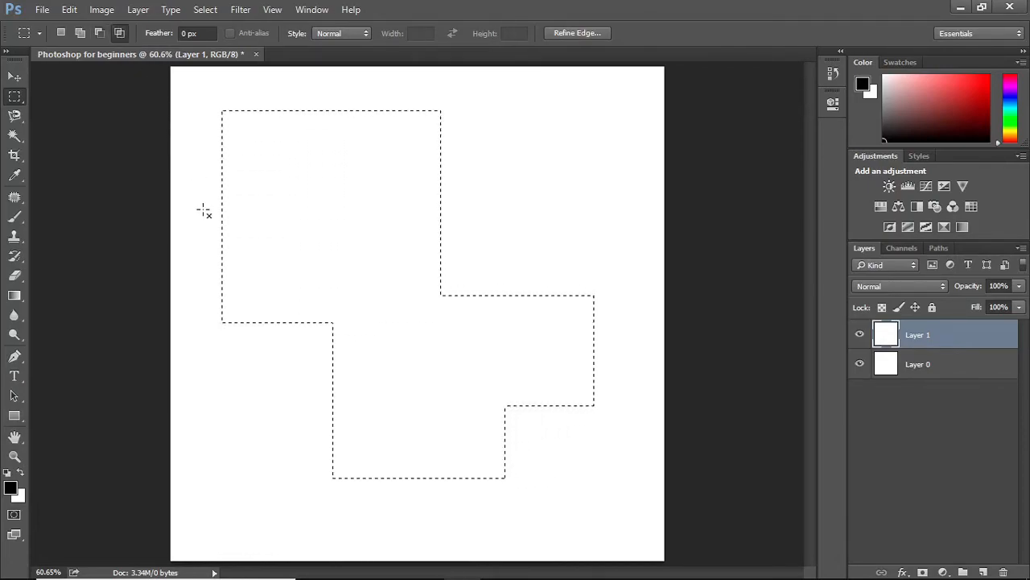
{"action": "left_click_drag", "start_coordinate": [357, 365], "coordinate": [628, 405]}
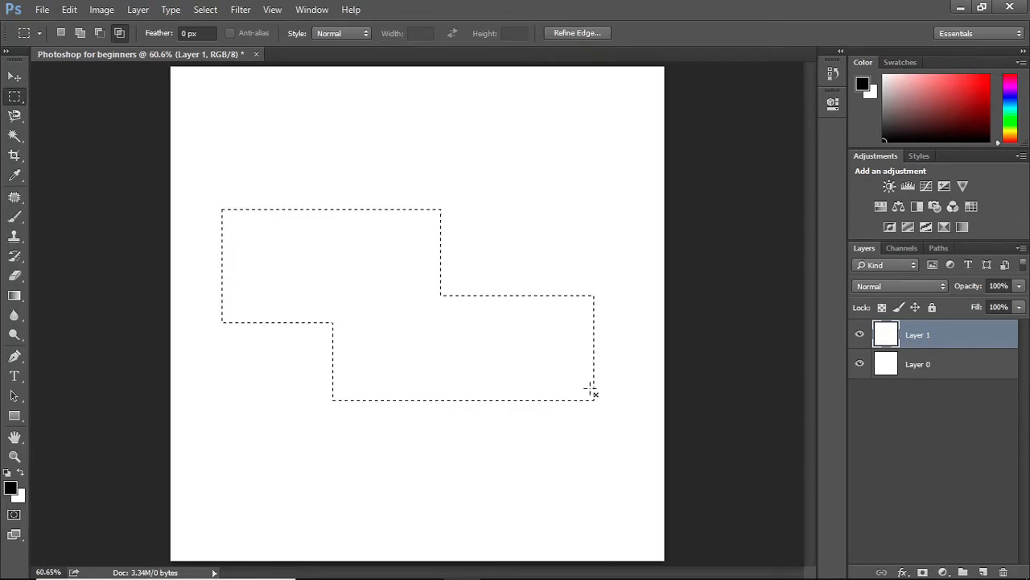
Clear the selection and draw a freehand Lasso selection of two rounded lobes in the canvas's upper middle
{"action": "left_click", "coordinate": [63, 33]}
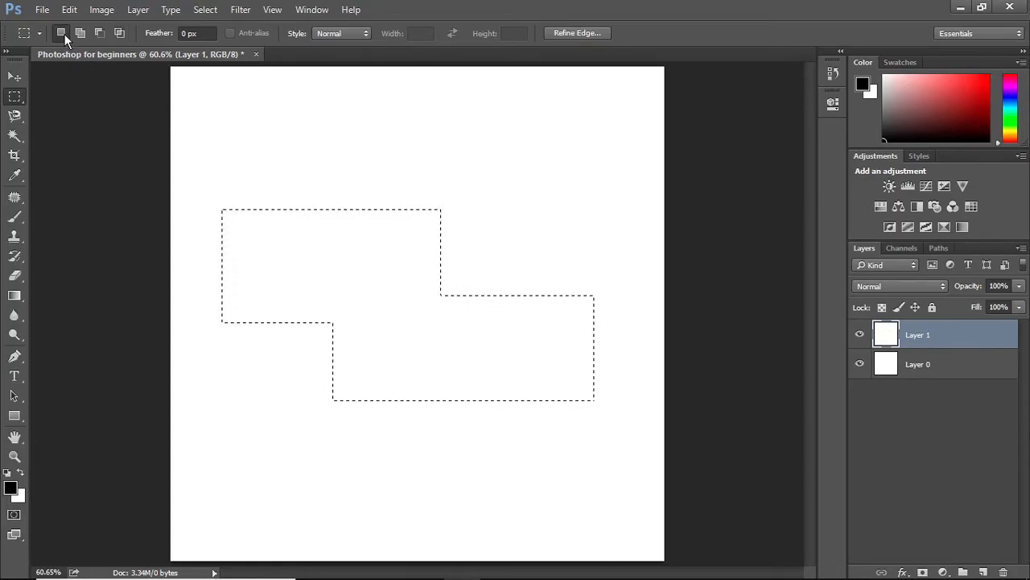
{"action": "left_click", "coordinate": [259, 259]}
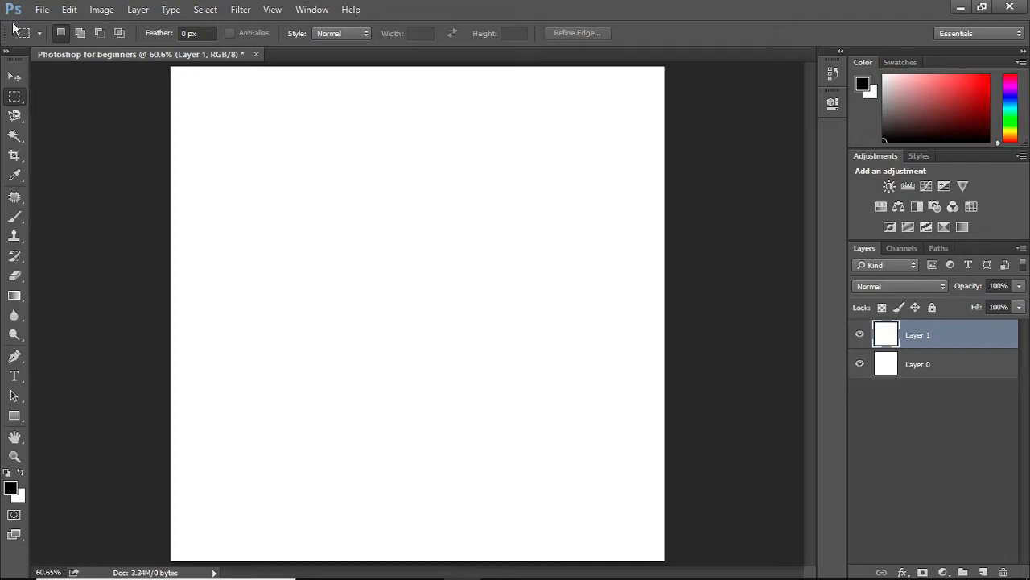
{"action": "left_click", "coordinate": [15, 119]}
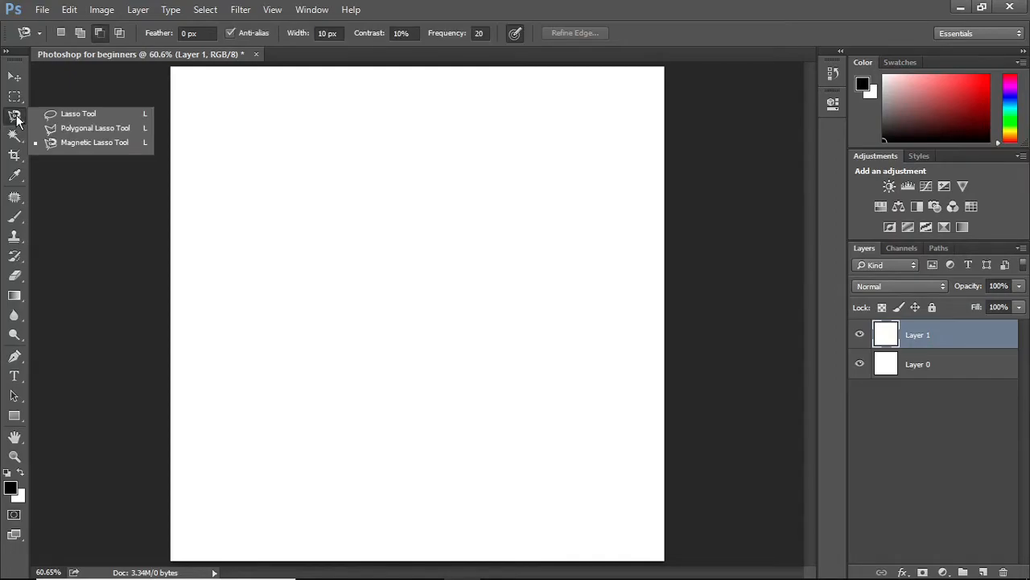
{"action": "left_click", "coordinate": [73, 114]}
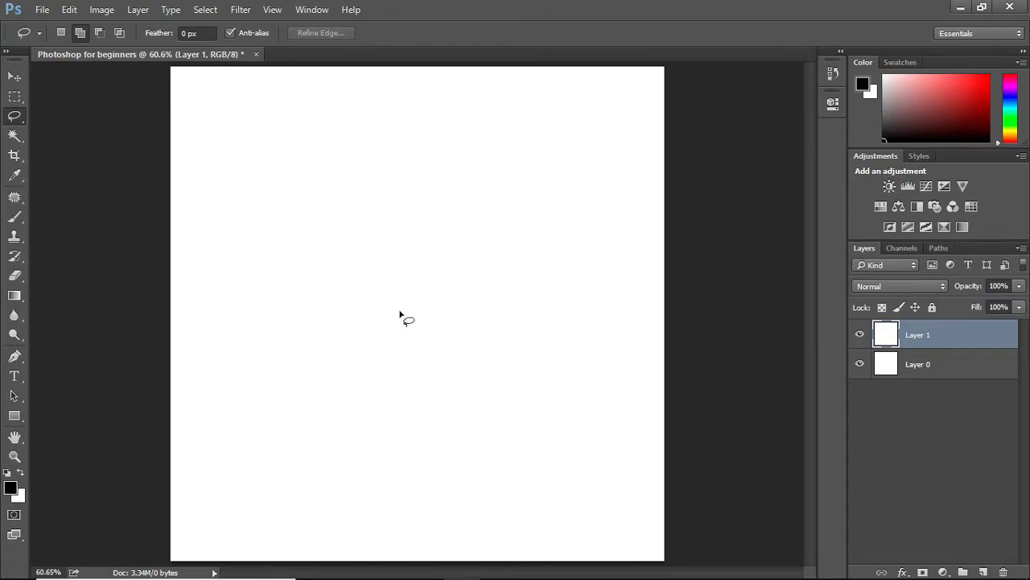
{"action": "mouse_move", "coordinate": [400, 312]}
{"action": "left_mouse_down"}
{"action": "mouse_move", "coordinate": [338, 336]}
{"action": "mouse_move", "coordinate": [293, 304]}
{"action": "mouse_move", "coordinate": [264, 250]}
{"action": "mouse_move", "coordinate": [268, 195]}
{"action": "mouse_move", "coordinate": [303, 171]}
{"action": "mouse_move", "coordinate": [350, 168]}
{"action": "mouse_move", "coordinate": [408, 187]}
{"action": "mouse_move", "coordinate": [440, 147]}
{"action": "mouse_move", "coordinate": [516, 155]}
{"action": "mouse_move", "coordinate": [535, 239]}
{"action": "mouse_move", "coordinate": [523, 298]}
{"action": "mouse_move", "coordinate": [474, 322]}
{"action": "mouse_move", "coordinate": [400, 308]}
{"action": "left_mouse_up"}
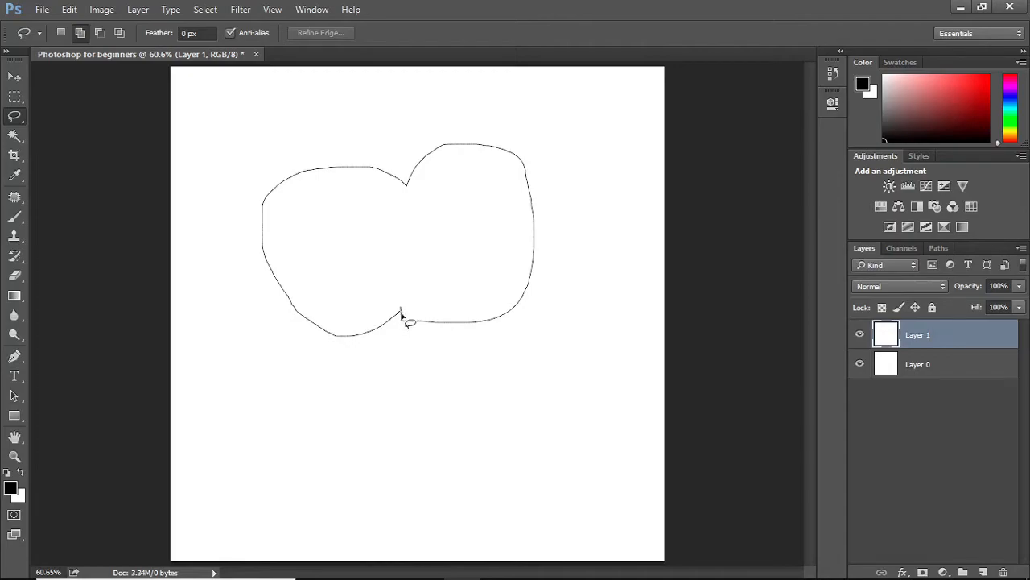
{"action": "left_click_drag", "start_coordinate": [401, 313], "coordinate": [401, 315]}
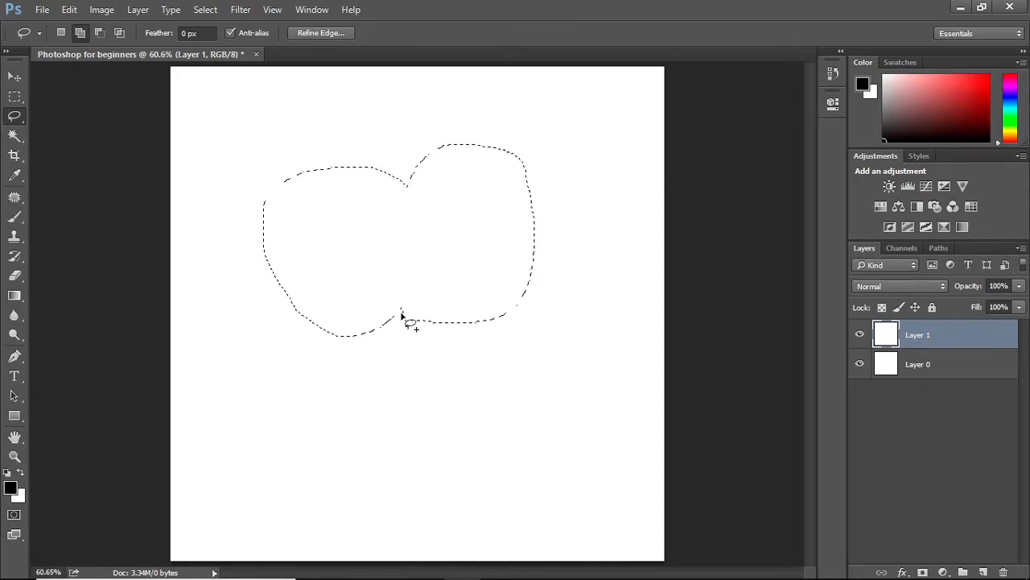
Deselect and draw a six-sided Polygonal Lasso selection in the middle of the canvas
{"action": "right_click", "coordinate": [16, 119]}
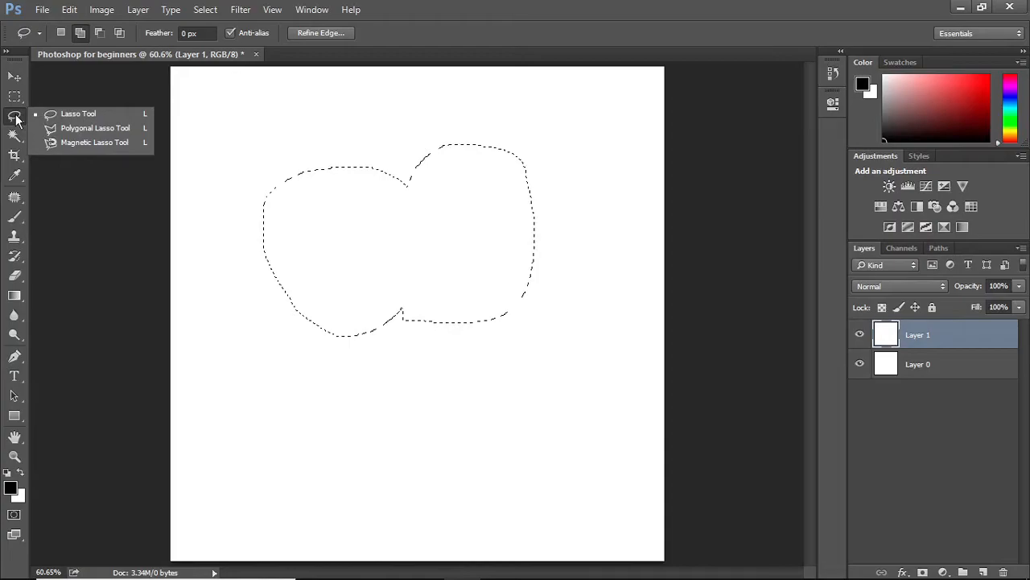
{"action": "left_click", "coordinate": [58, 127]}
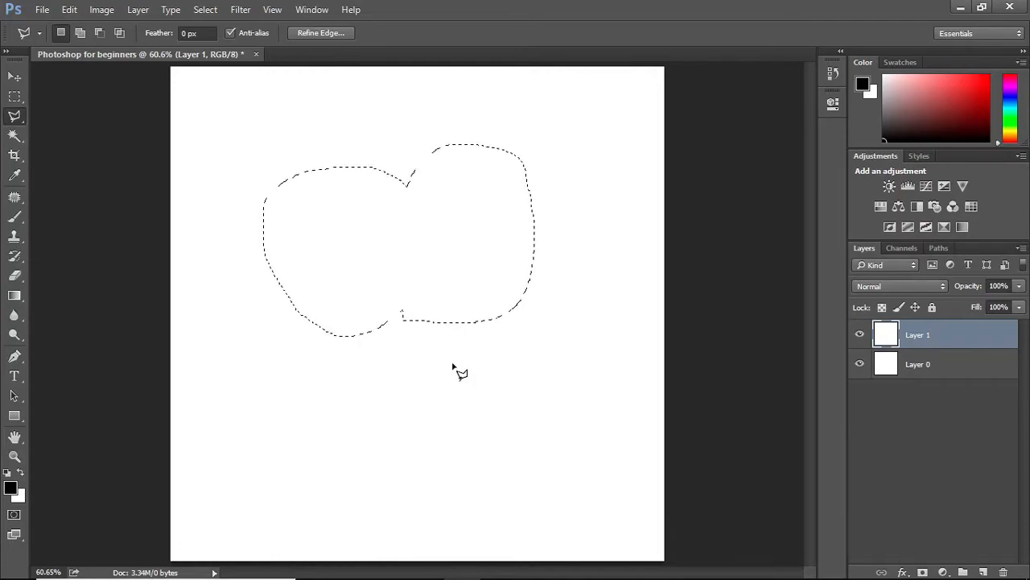
{"action": "key", "text": "ctrl+d"}
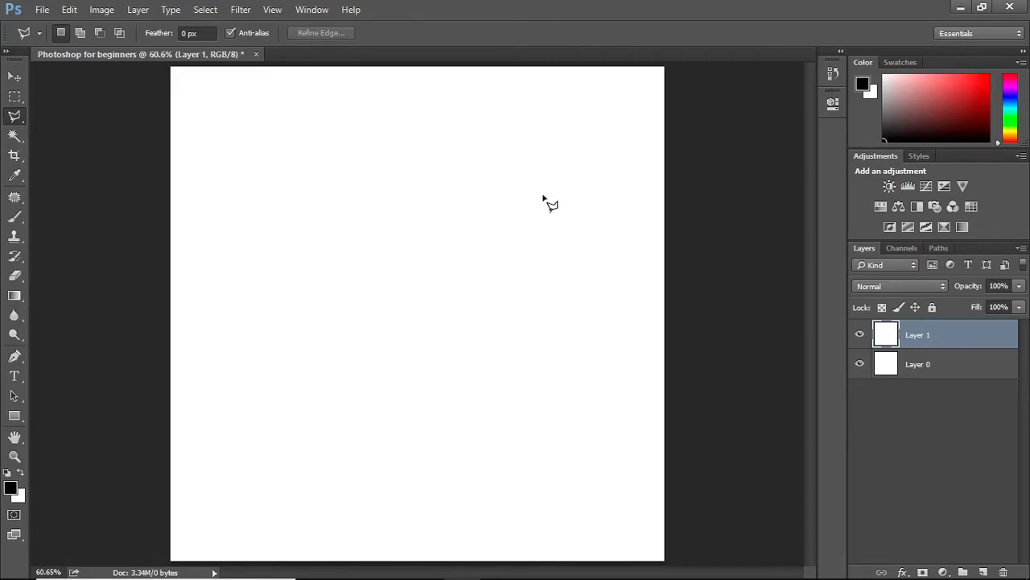
{"action": "left_click", "coordinate": [546, 195]}
{"action": "left_click", "coordinate": [569, 295]}
{"action": "left_click", "coordinate": [498, 366]}
{"action": "left_click", "coordinate": [392, 364]}
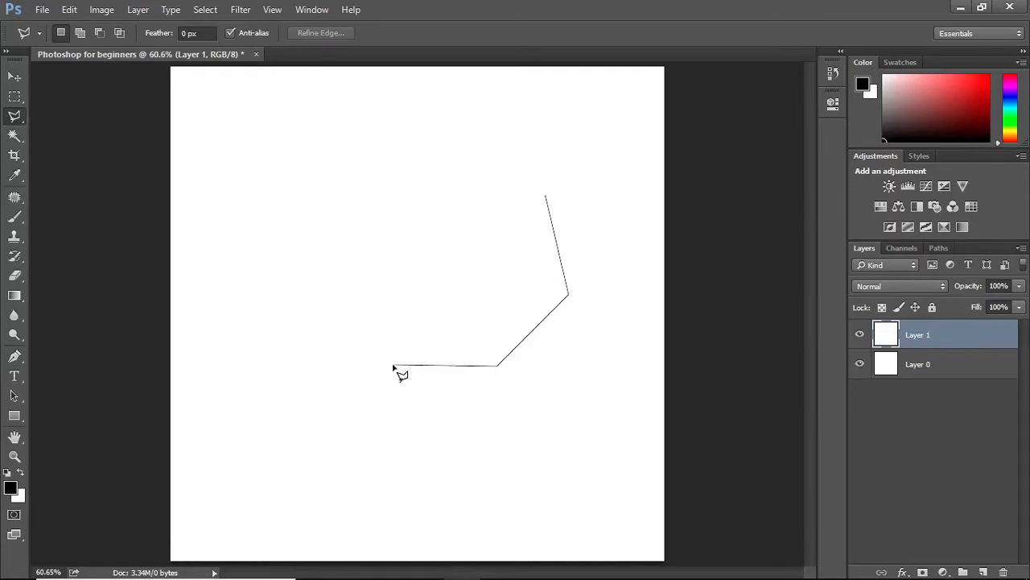
{"action": "left_click", "coordinate": [342, 300]}
{"action": "left_click", "coordinate": [383, 184]}
{"action": "left_click", "coordinate": [546, 196]}
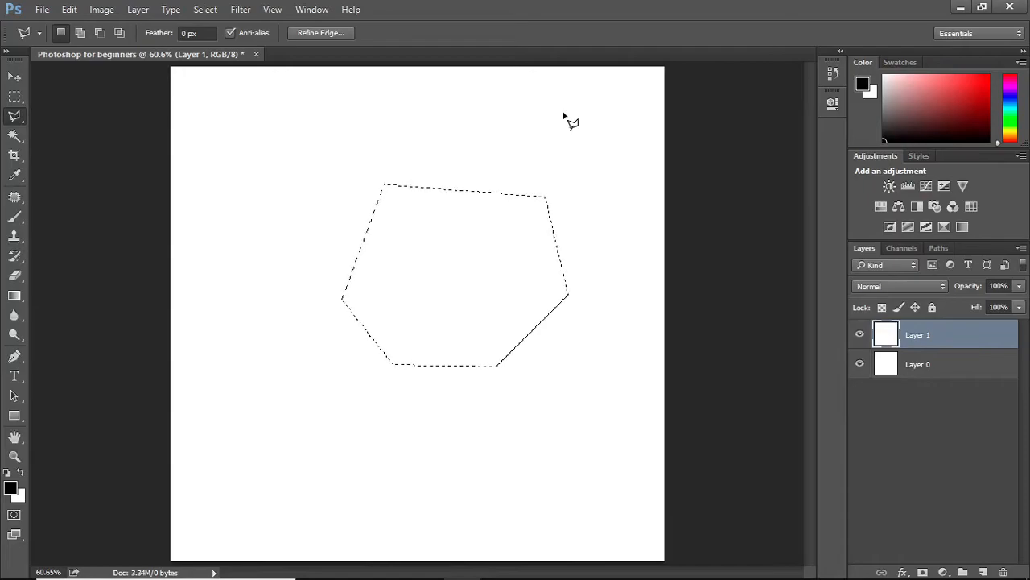
Draw a larger eight-sided polygonal selection covering most of the canvas's upper half
{"action": "left_click", "coordinate": [325, 106]}
{"action": "left_click", "coordinate": [261, 191]}
{"action": "left_click", "coordinate": [268, 303]}
{"action": "left_click", "coordinate": [405, 407]}
{"action": "left_click", "coordinate": [492, 389]}
{"action": "left_click", "coordinate": [574, 331]}
{"action": "left_click", "coordinate": [597, 216]}
{"action": "left_click", "coordinate": [462, 121]}
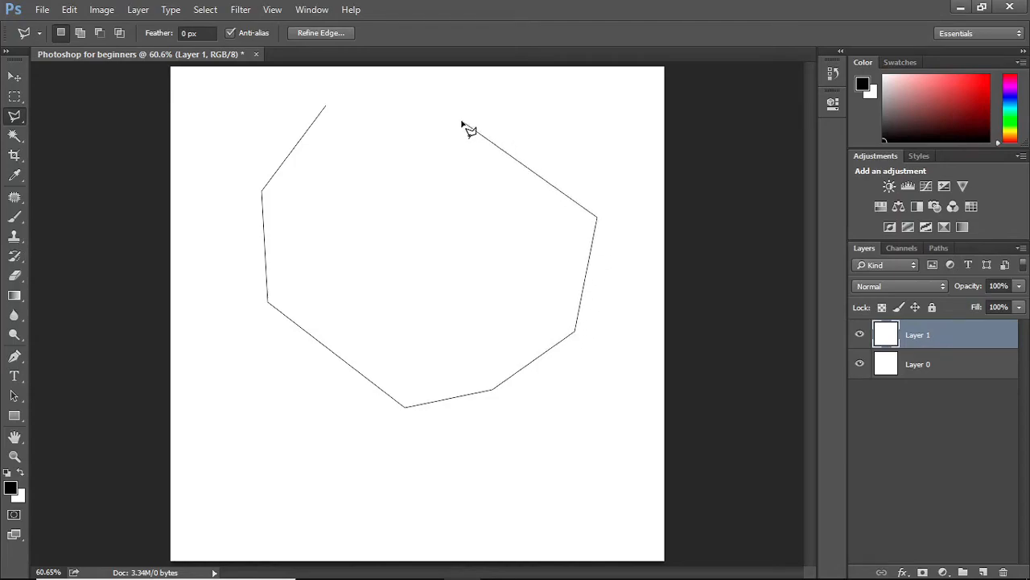
{"action": "left_click", "coordinate": [327, 109]}
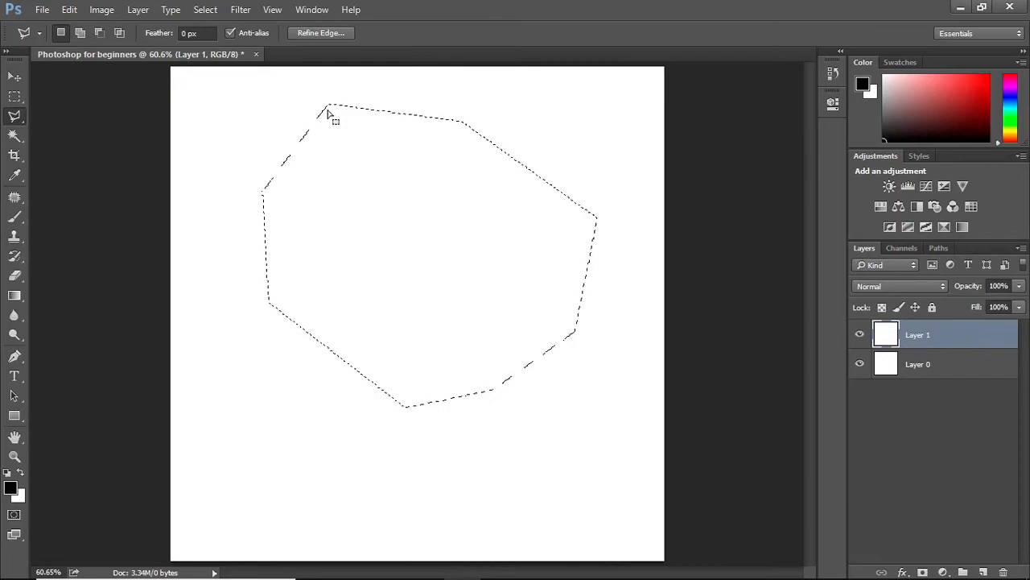
{"action": "right_click", "coordinate": [16, 120]}
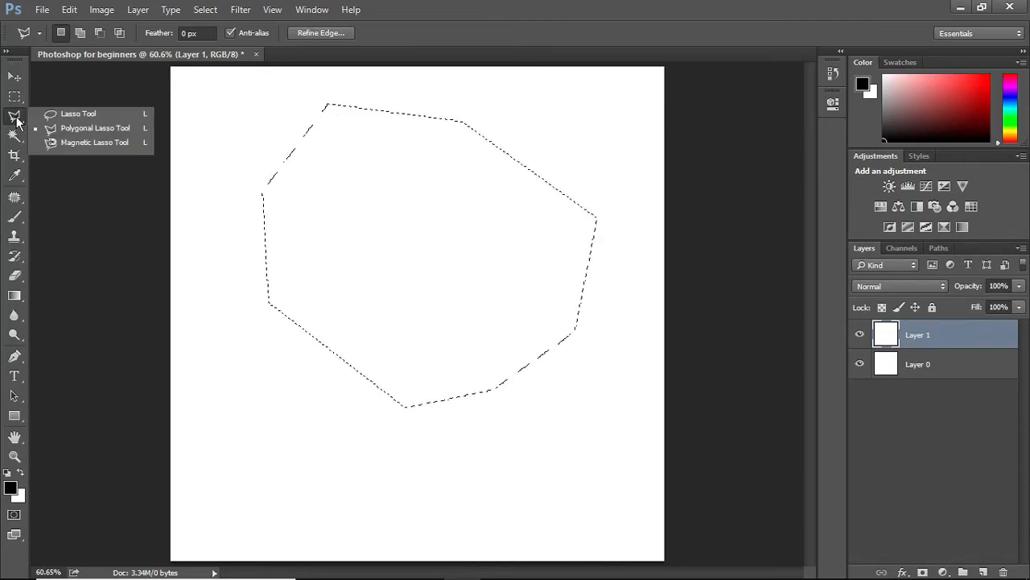
{"action": "left_click", "coordinate": [71, 143]}
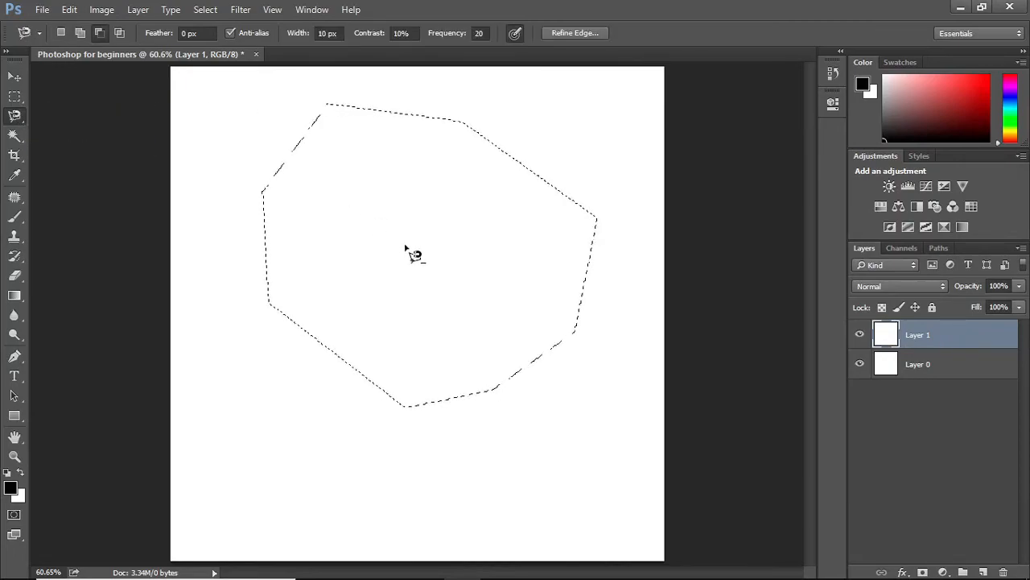
{"action": "key", "text": "ctrl+d"}
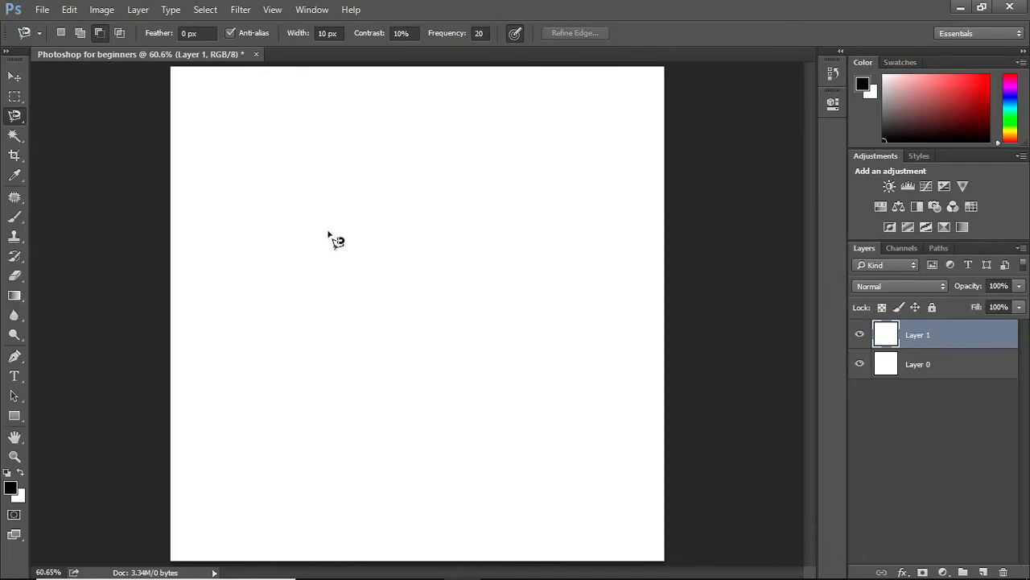
{"action": "left_click", "coordinate": [328, 231]}
{"action": "key", "text": "Escape"}
Draw a rectangular selection in the canvas centre, fill it with the black foreground colour, and deselect
{"action": "left_click", "coordinate": [15, 96]}
{"action": "left_click_drag", "start_coordinate": [327, 184], "coordinate": [534, 343]}
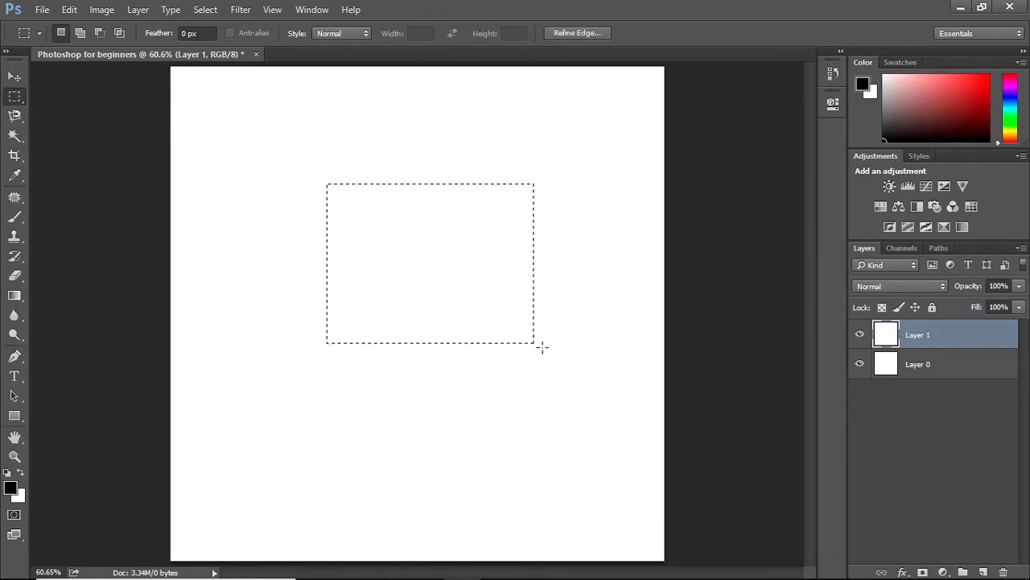
{"action": "key", "text": "alt+BackSpace"}
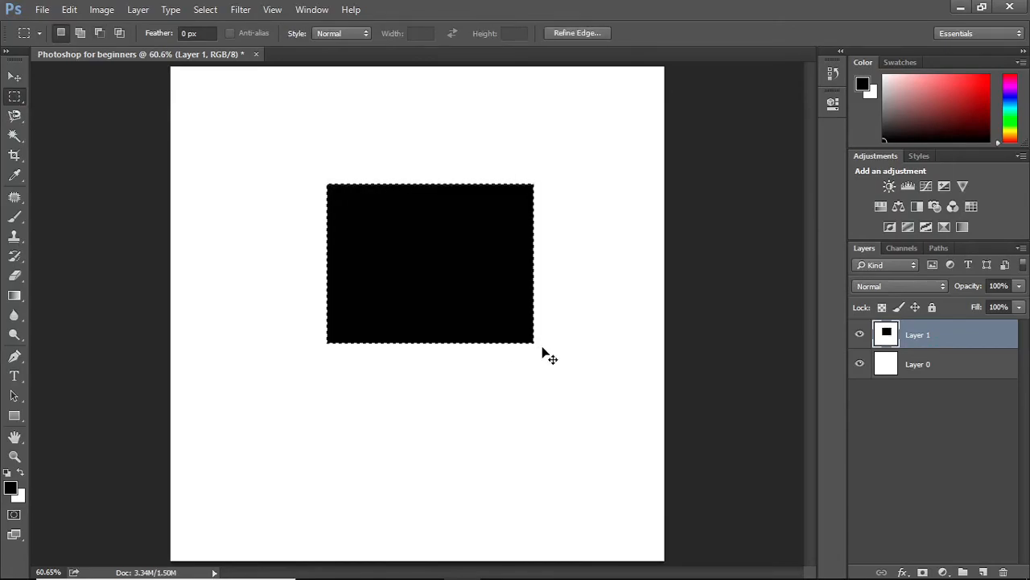
{"action": "key", "text": "ctrl+d"}
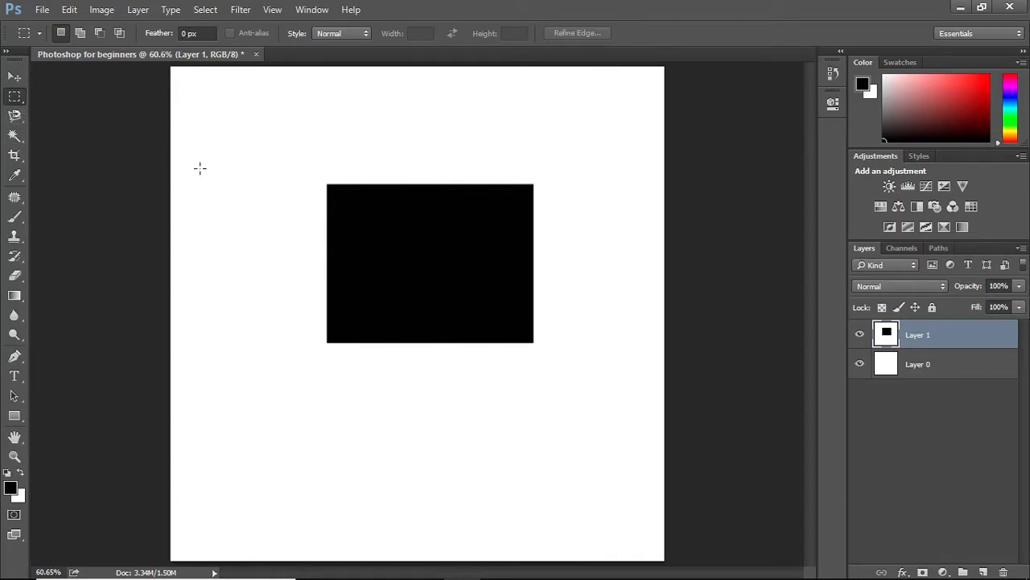
Trace a Polygonal Lasso selection around the black rectangle's corners, then deselect it
{"action": "left_click", "coordinate": [15, 119]}
{"action": "left_click", "coordinate": [50, 122]}
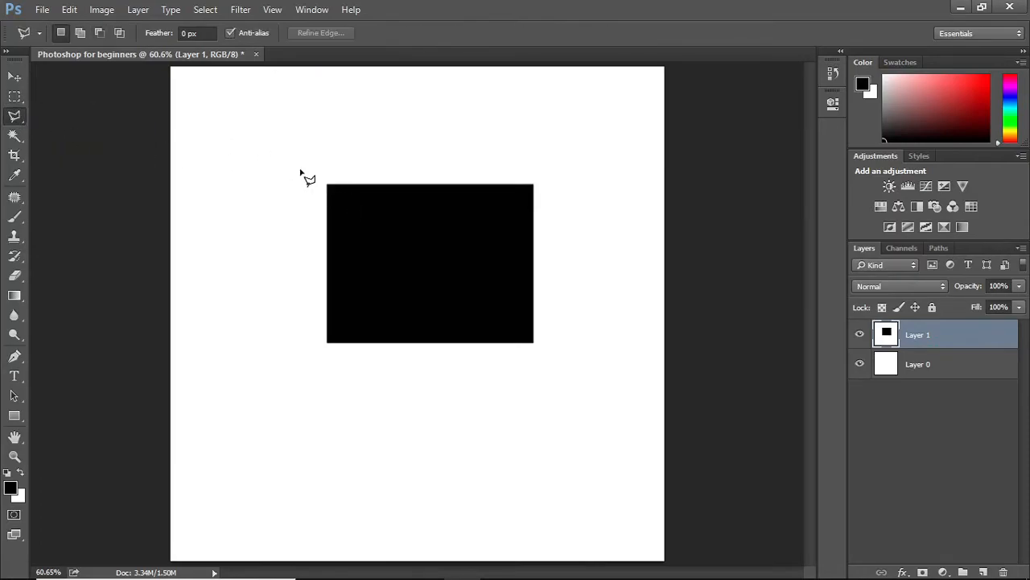
{"action": "left_click", "coordinate": [327, 184]}
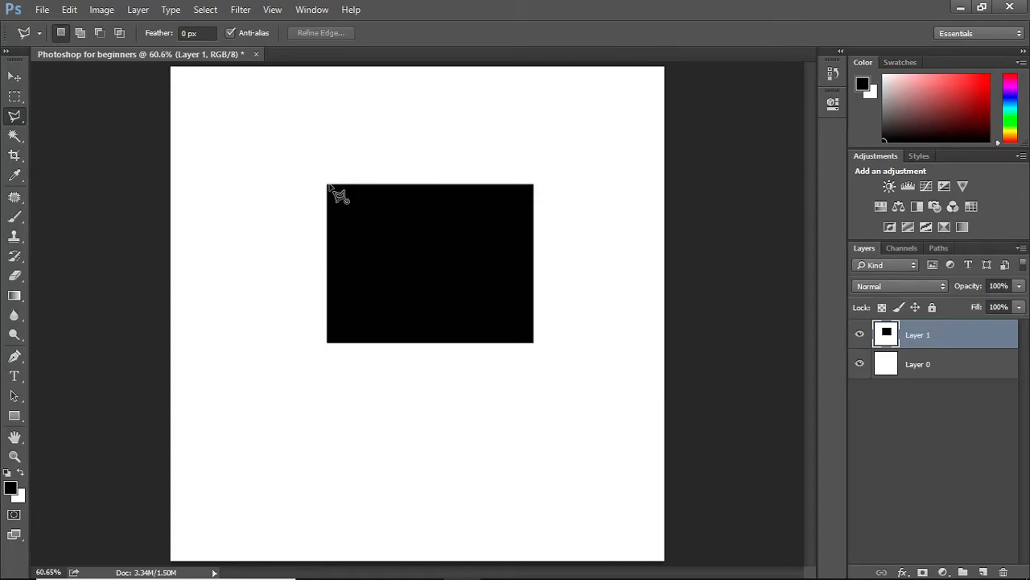
{"action": "left_click", "coordinate": [535, 184]}
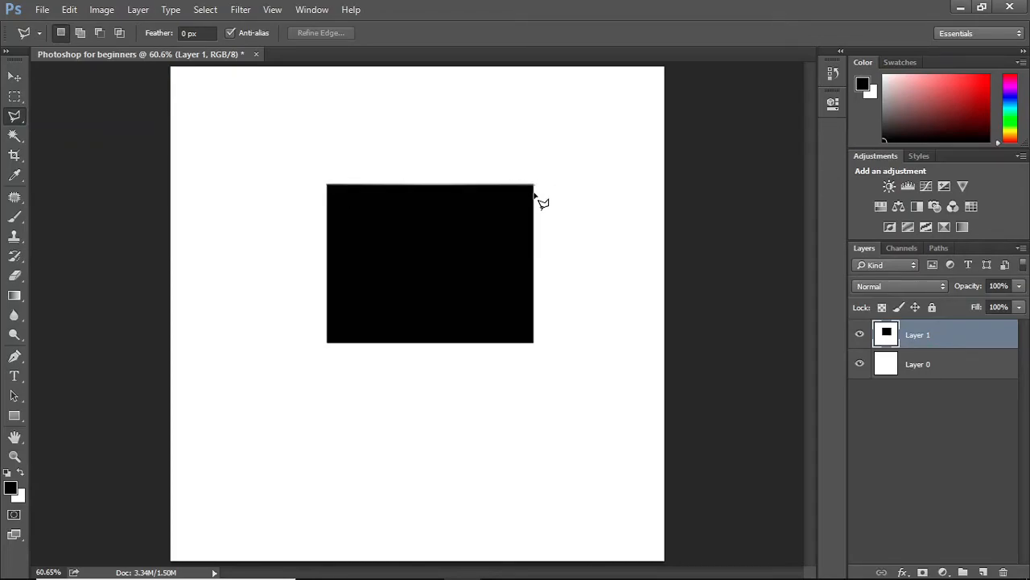
{"action": "left_click", "coordinate": [535, 343]}
{"action": "left_click", "coordinate": [309, 349]}
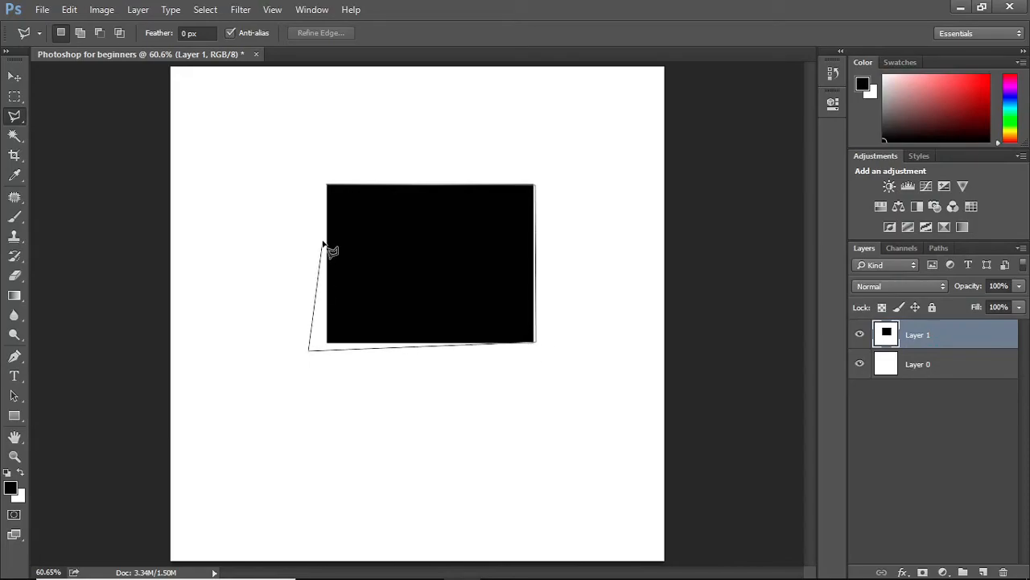
{"action": "double_click", "coordinate": [323, 243]}
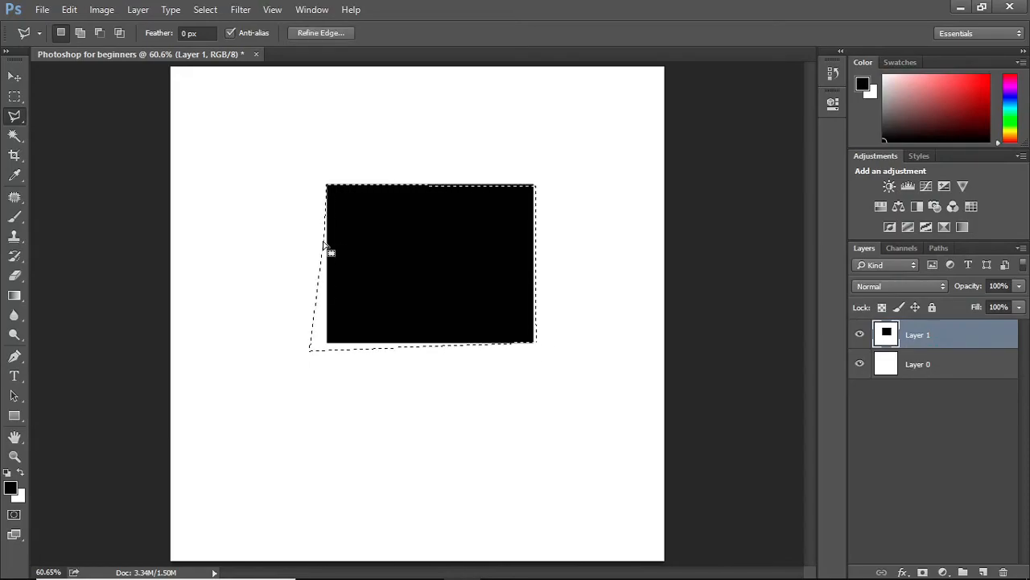
{"action": "key", "text": "ctrl+d"}
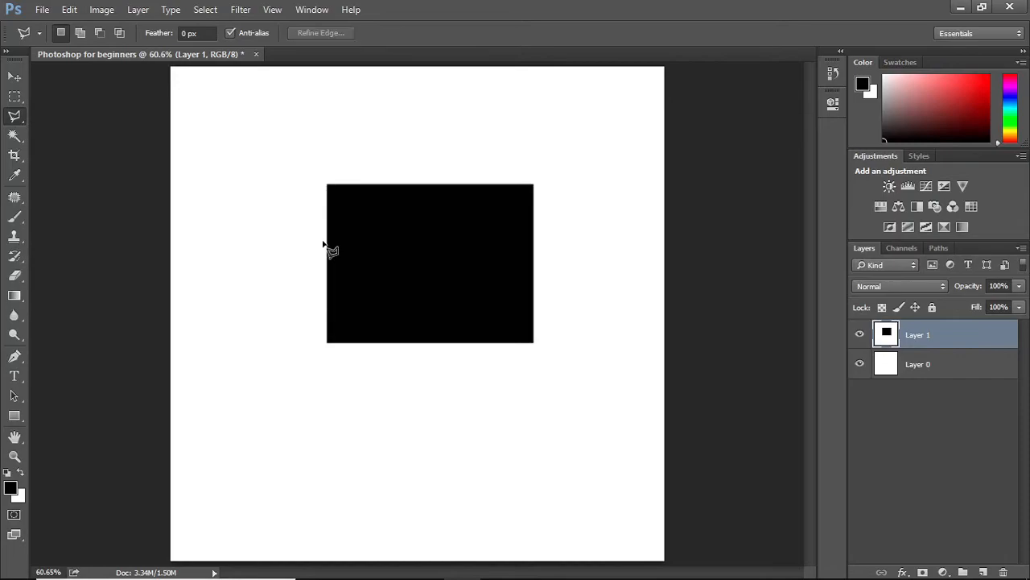
Trace the black rectangle's edges with the Magnetic Lasso, then deselect it
{"action": "right_click", "coordinate": [12, 118]}
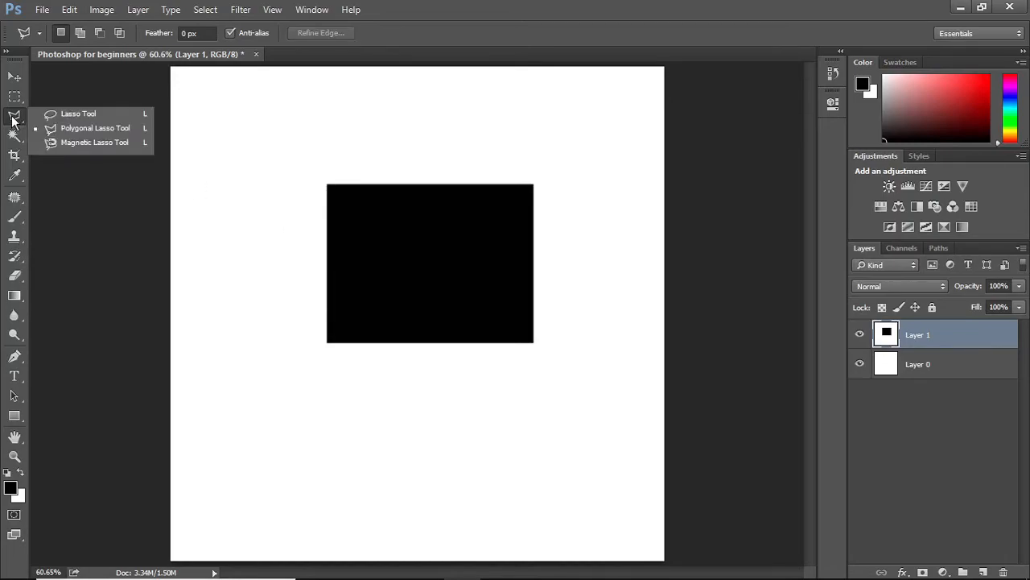
{"action": "left_click", "coordinate": [69, 145]}
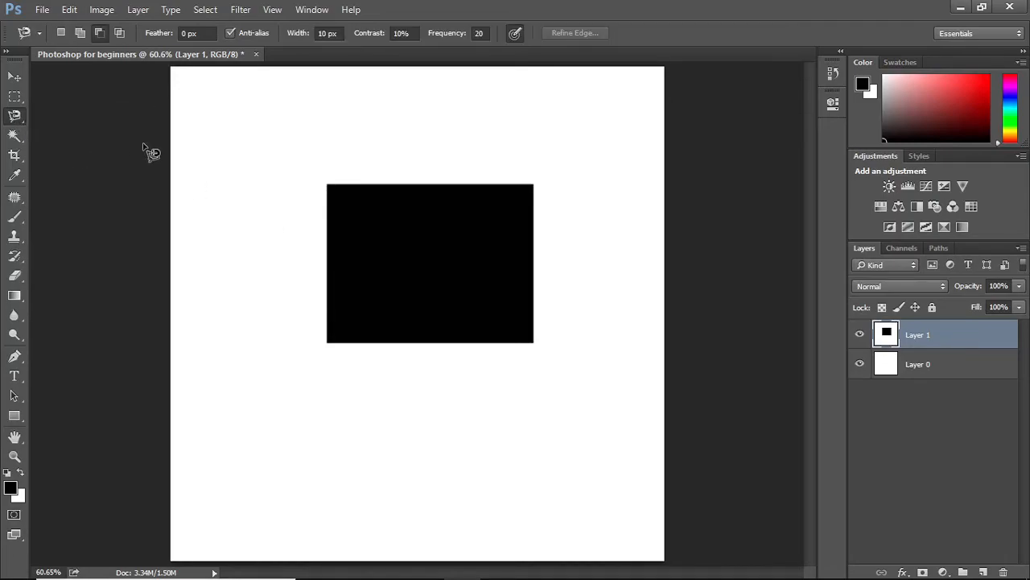
{"action": "left_click", "coordinate": [326, 184]}
{"action": "key", "text": "Delete"}
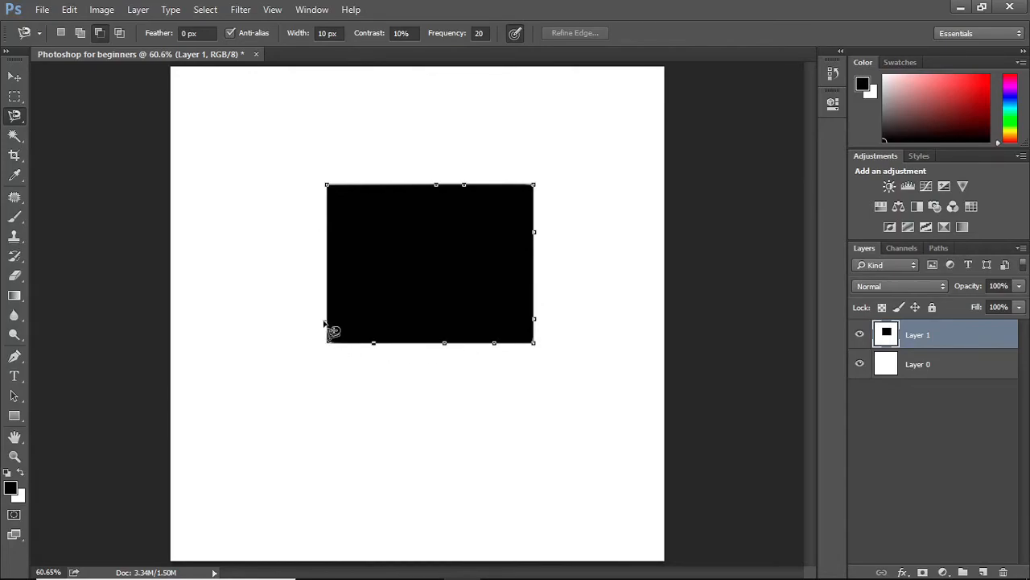
{"action": "left_click", "coordinate": [326, 186]}
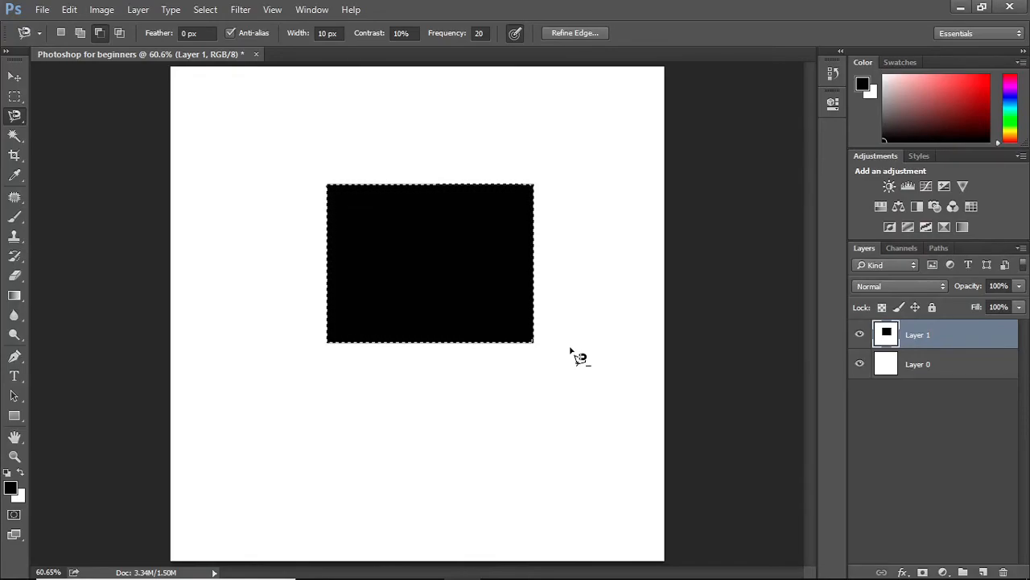
{"action": "key", "text": "ctrl+d"}
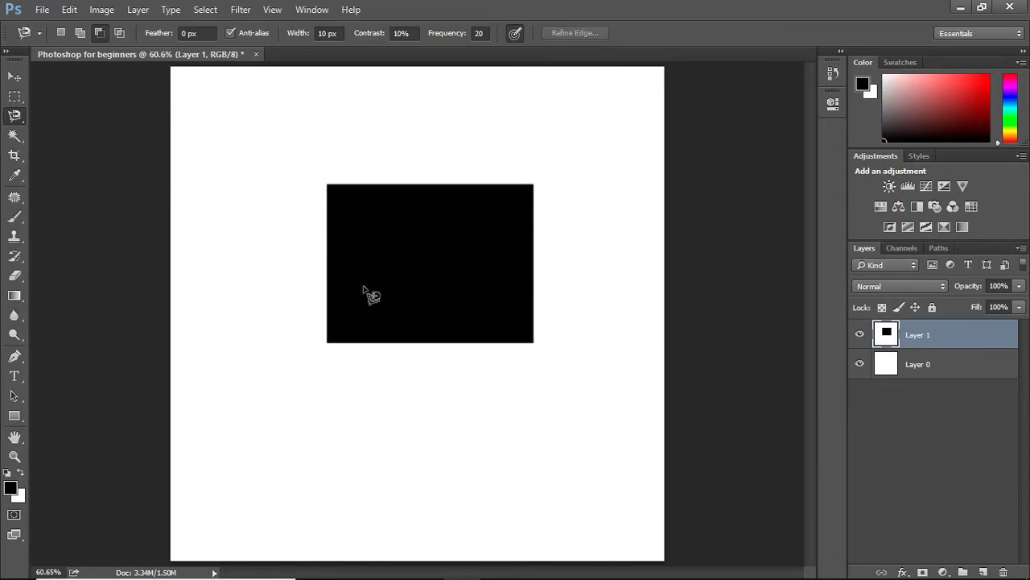
Select the white background around the rectangle by painting it with the Quick Selection Tool
{"action": "left_click", "coordinate": [13, 134]}
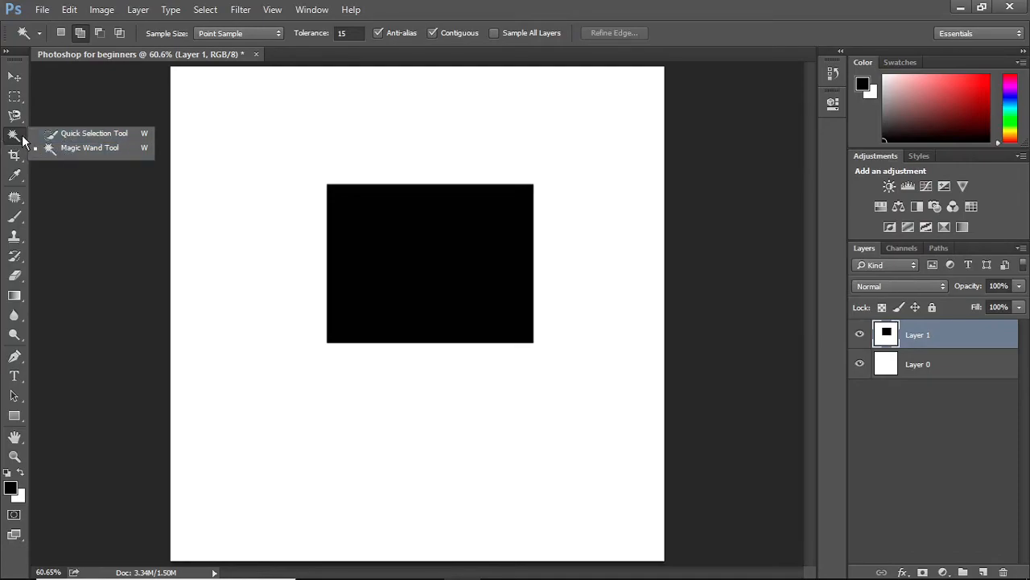
{"action": "left_click", "coordinate": [56, 133]}
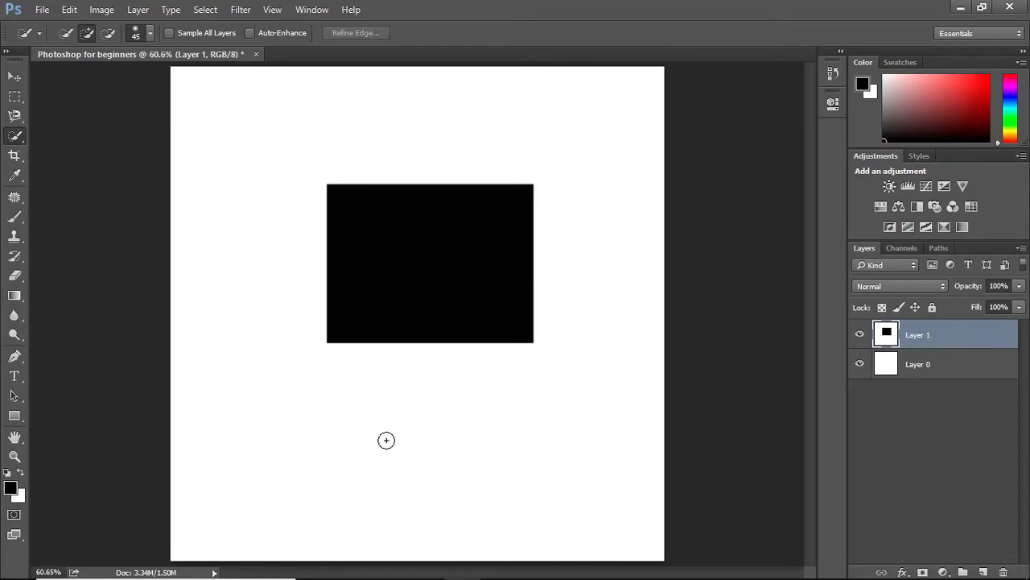
{"action": "mouse_move", "coordinate": [386, 440]}
{"action": "left_mouse_down"}
{"action": "mouse_move", "coordinate": [336, 430]}
{"action": "mouse_move", "coordinate": [296, 395]}
{"action": "mouse_move", "coordinate": [279, 343]}
{"action": "left_mouse_up"}
{"action": "left_click_drag", "start_coordinate": [298, 146], "coordinate": [480, 127]}
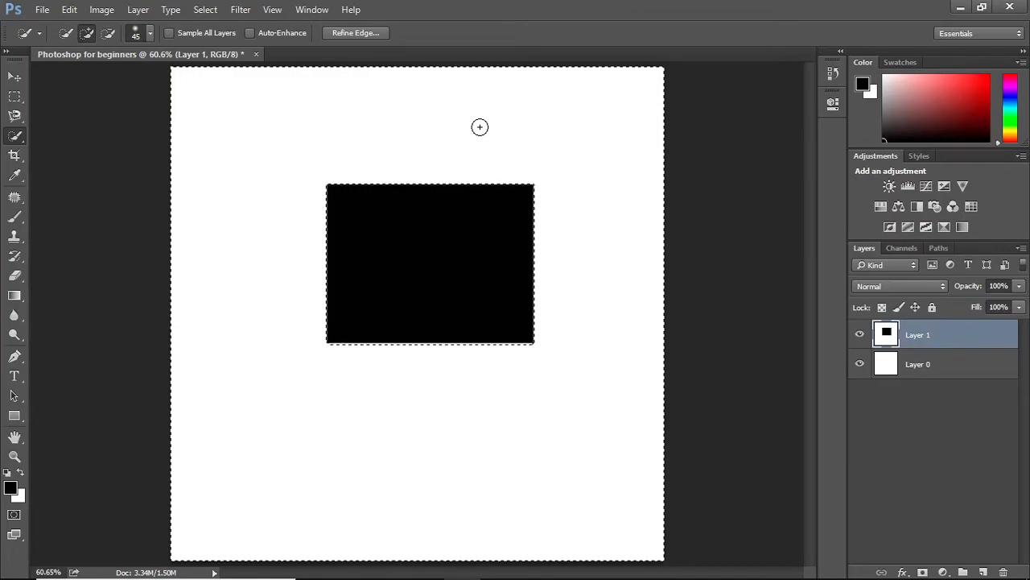
Clear the selection and select the black rectangle with the Magic Wand Tool
{"action": "right_click", "coordinate": [16, 136]}
{"action": "left_click", "coordinate": [75, 153]}
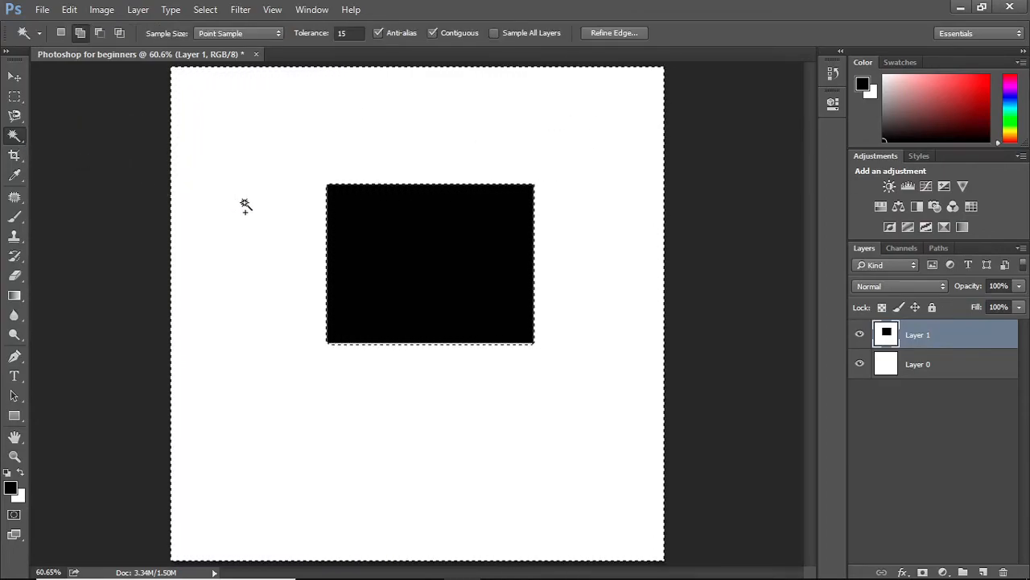
{"action": "key", "text": "ctrl+d"}
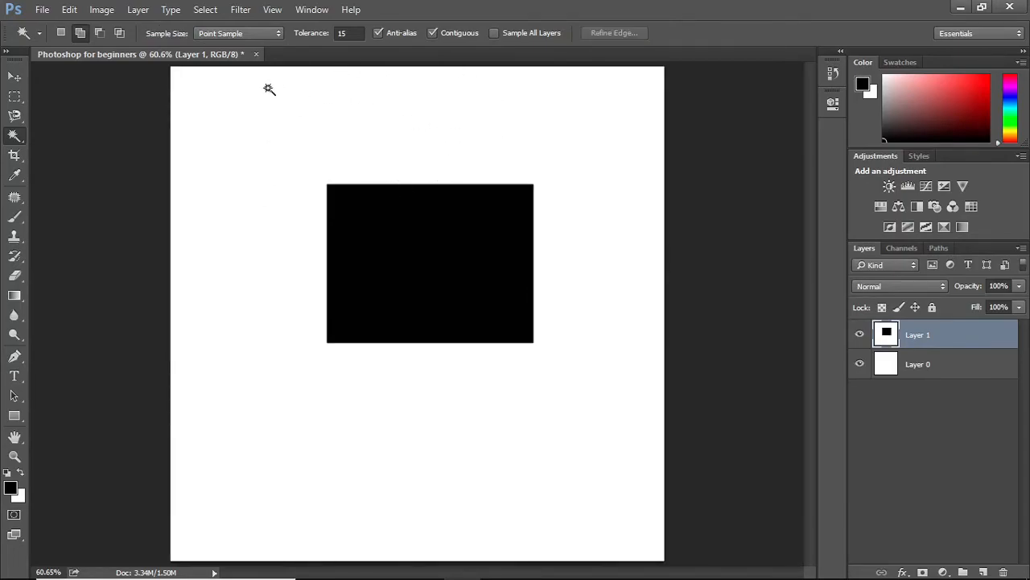
{"action": "left_click", "coordinate": [401, 260]}
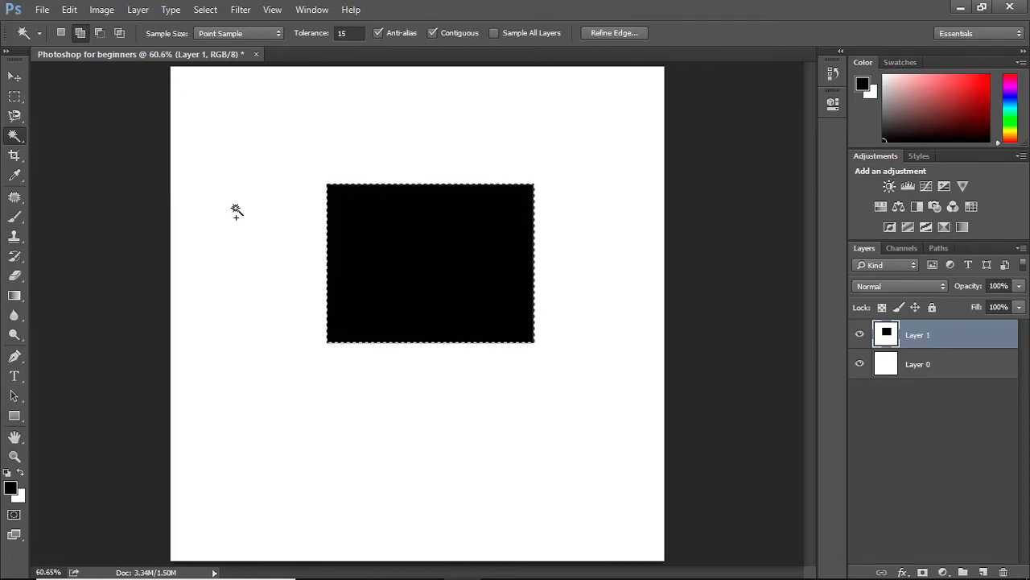
Deselect and delete the black rectangle's layer
{"action": "key", "text": "ctrl+d"}
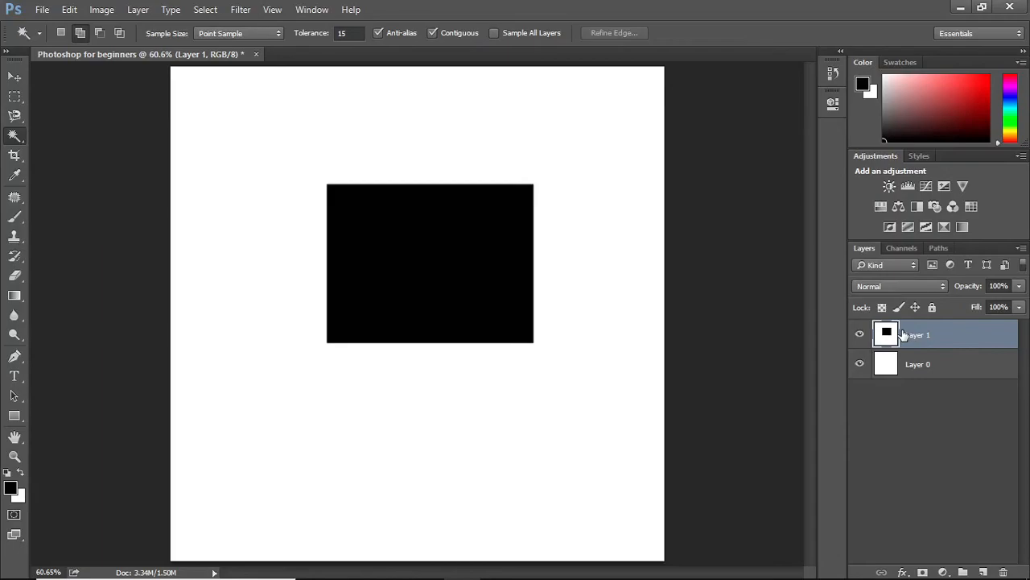
{"action": "key", "text": "Delete"}
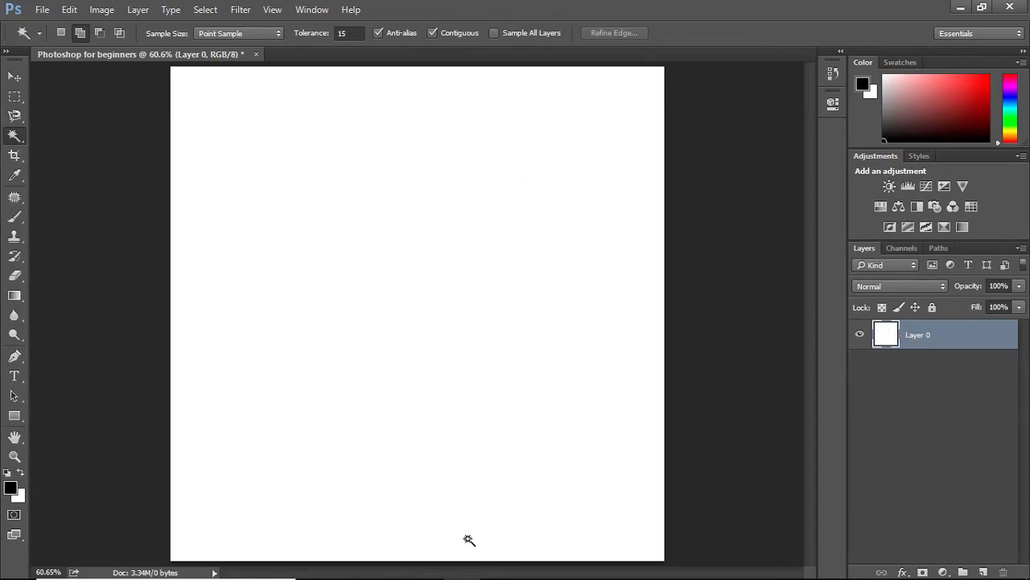
Drag the brooke-cagle photo from the Image folder into the document and rasterize its layer
{"action": "left_click", "coordinate": [388, 564]}
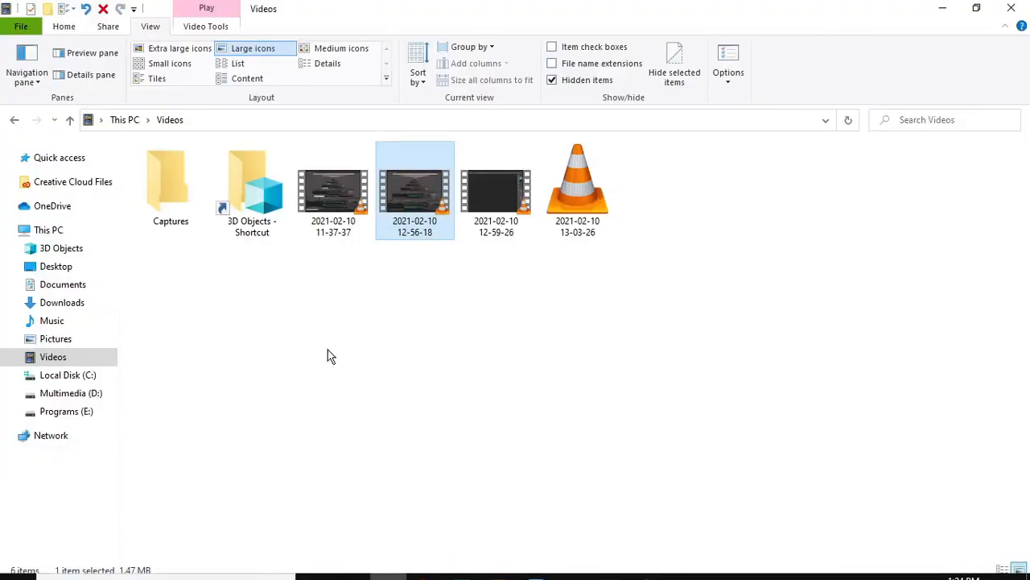
{"action": "left_click", "coordinate": [15, 117]}
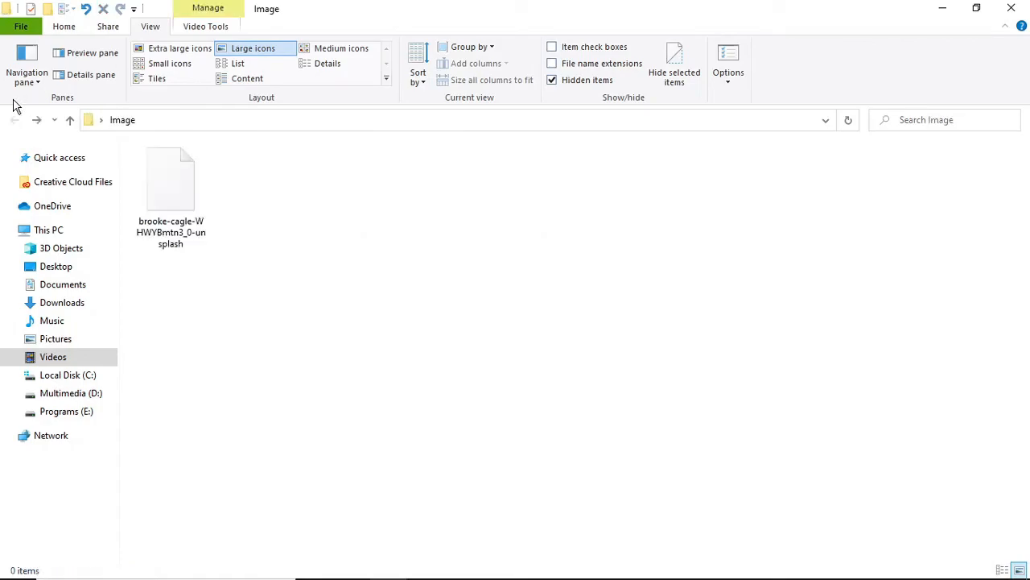
{"action": "left_click_drag", "start_coordinate": [170, 193], "coordinate": [442, 360]}
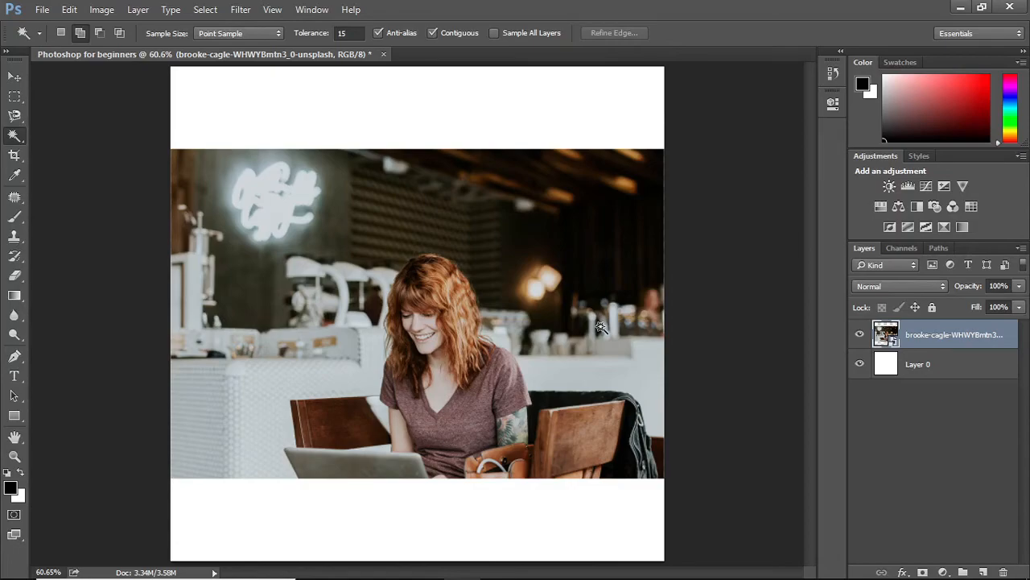
{"action": "right_click", "coordinate": [912, 335]}
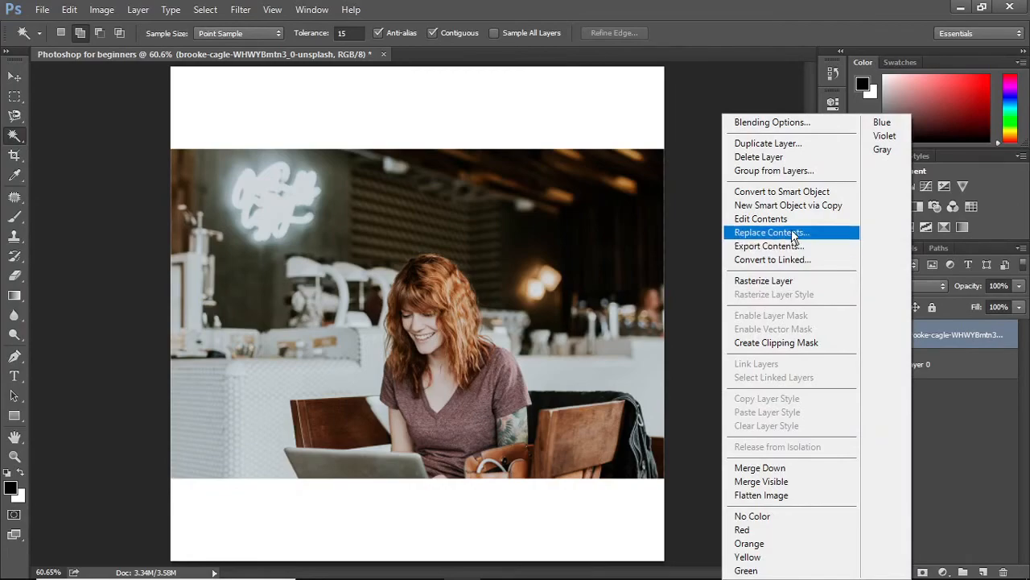
{"action": "left_click", "coordinate": [774, 280]}
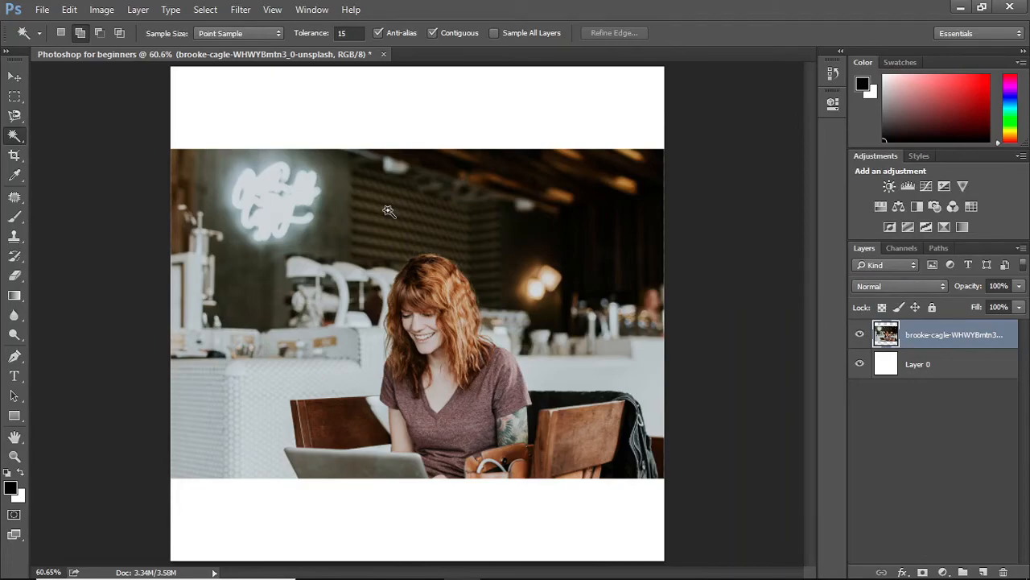
Build up a Magic Wand selection of the café background around the woman, adding area after area
{"action": "left_click", "coordinate": [557, 233]}
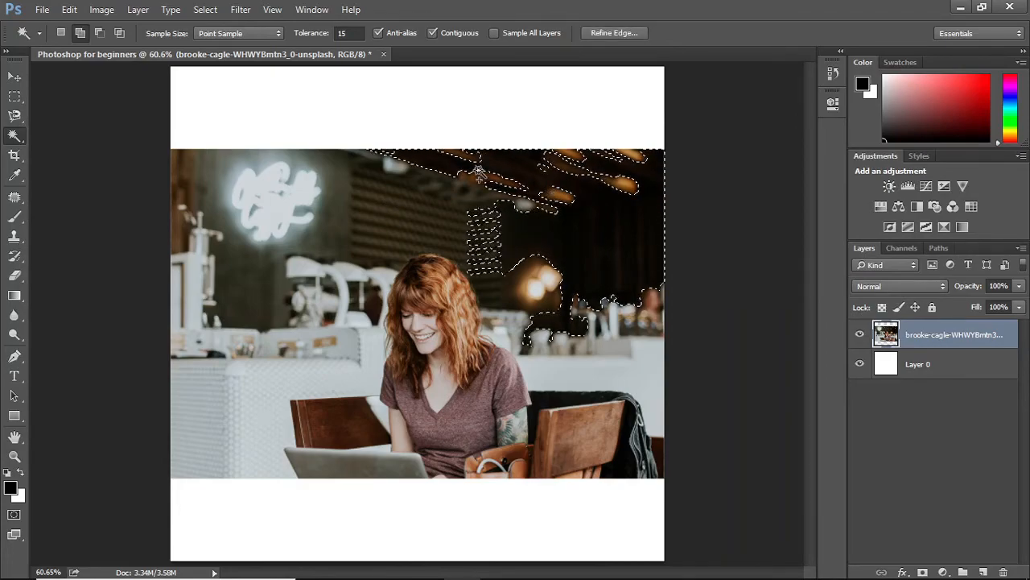
{"action": "left_click", "coordinate": [455, 187]}
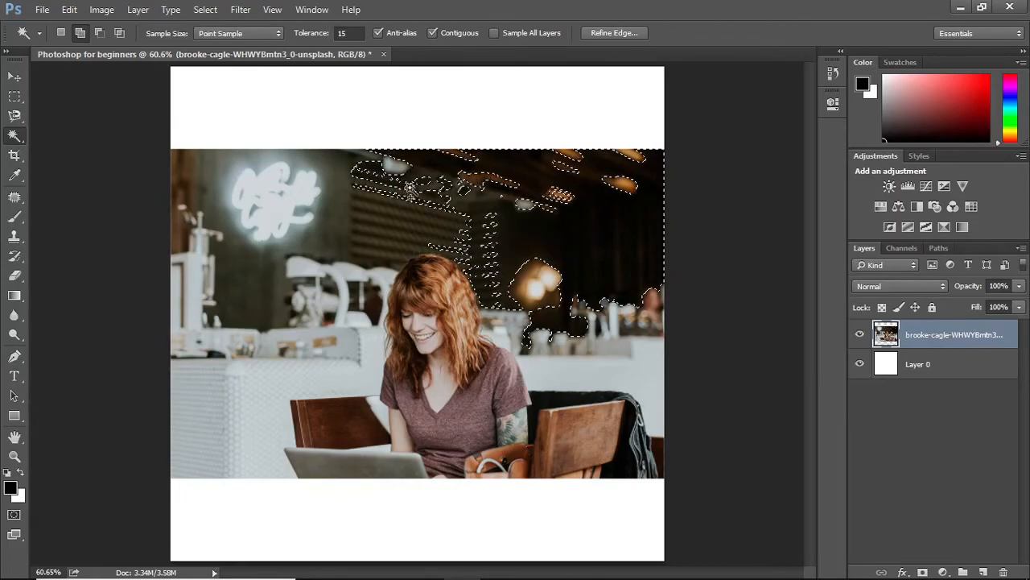
{"action": "left_click", "coordinate": [412, 191]}
{"action": "left_click", "coordinate": [325, 216]}
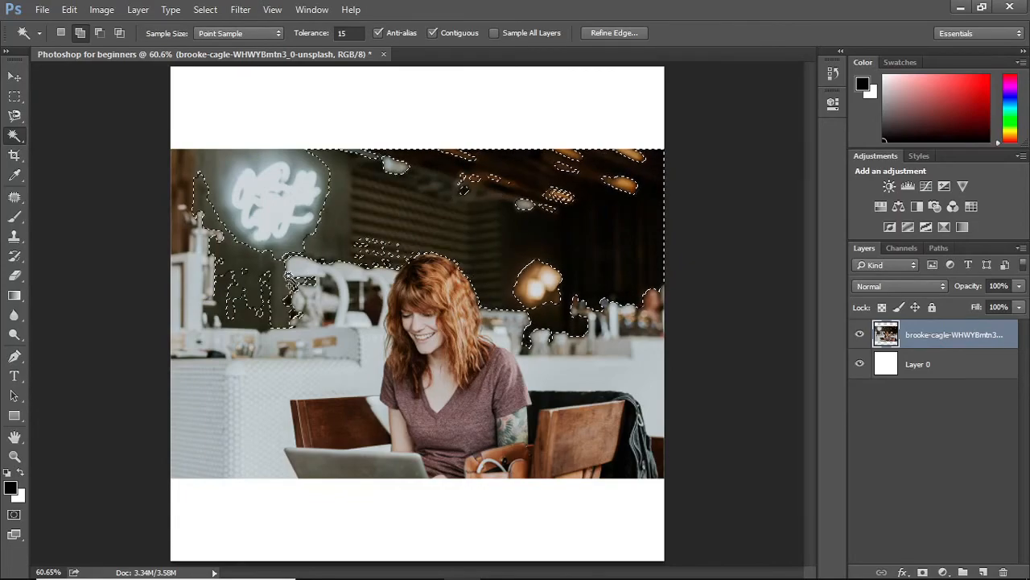
{"action": "left_click", "coordinate": [293, 280]}
{"action": "left_click", "coordinate": [306, 388]}
{"action": "left_click", "coordinate": [329, 437]}
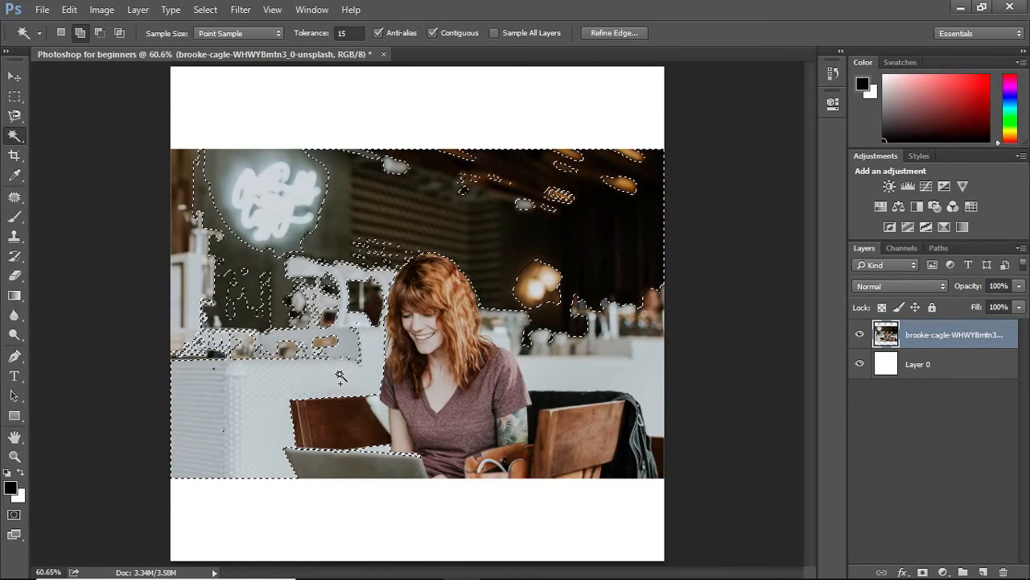
{"action": "left_click", "coordinate": [298, 303]}
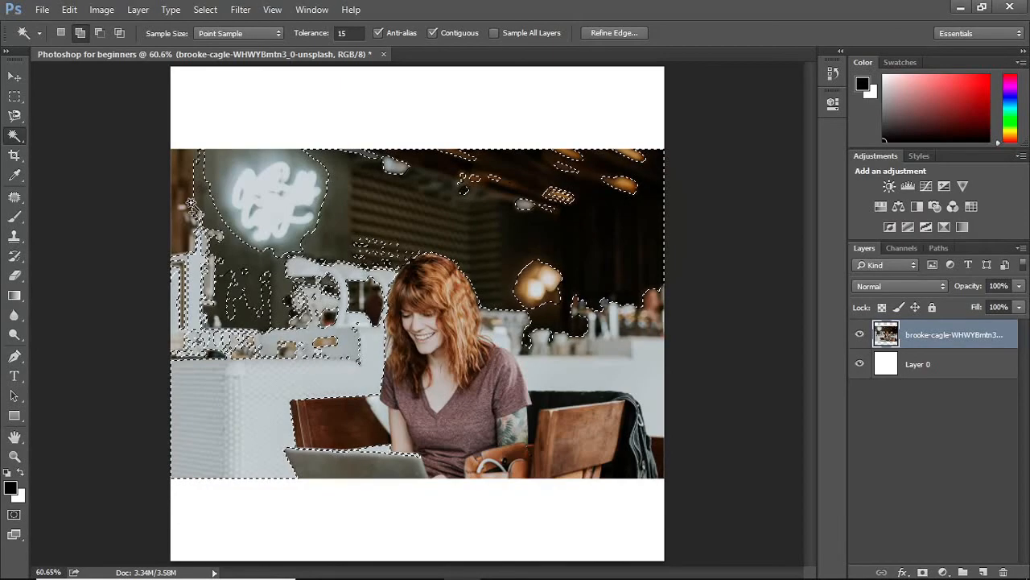
Switch to the Quick Selection Tool and paint over the remaining background to extend the selection
{"action": "right_click", "coordinate": [16, 136]}
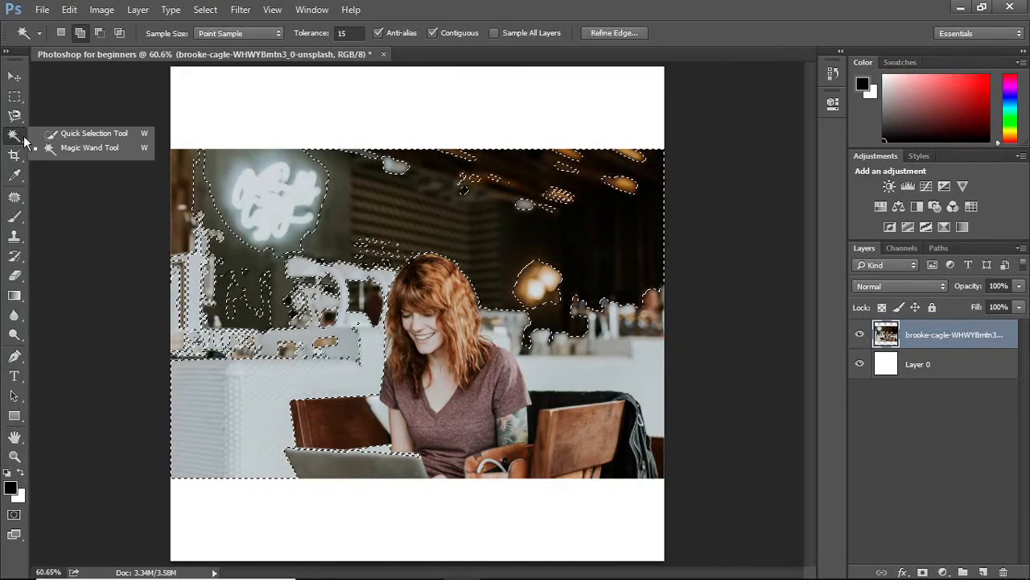
{"action": "left_click", "coordinate": [68, 141]}
{"action": "mouse_move", "coordinate": [200, 173]}
{"action": "left_mouse_down"}
{"action": "mouse_move", "coordinate": [225, 186]}
{"action": "mouse_move", "coordinate": [222, 224]}
{"action": "mouse_move", "coordinate": [308, 179]}
{"action": "mouse_move", "coordinate": [272, 255]}
{"action": "mouse_move", "coordinate": [326, 184]}
{"action": "mouse_move", "coordinate": [323, 174]}
{"action": "mouse_move", "coordinate": [309, 232]}
{"action": "left_mouse_up"}
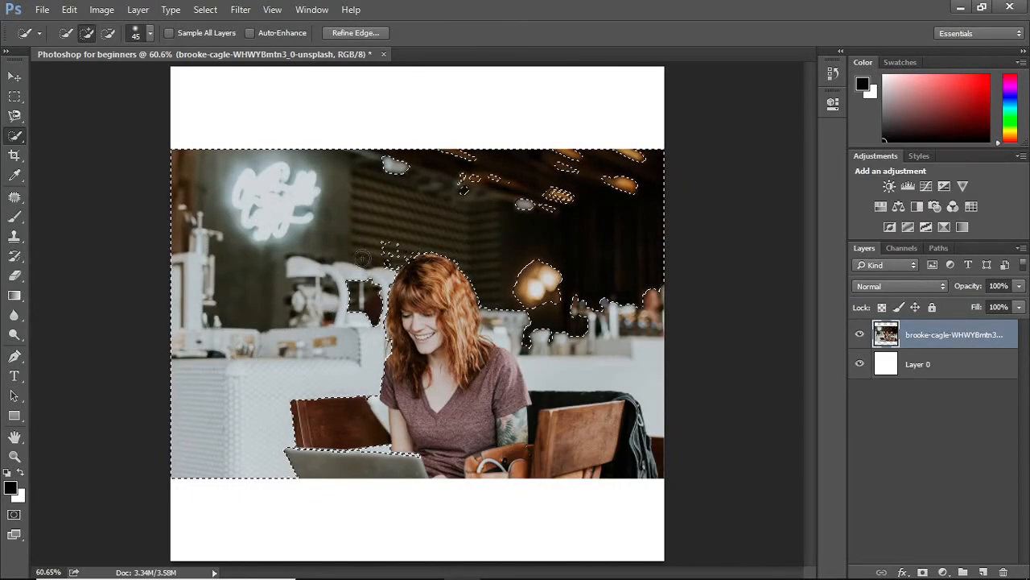
{"action": "mouse_move", "coordinate": [377, 246]}
{"action": "left_mouse_down"}
{"action": "mouse_move", "coordinate": [398, 228]}
{"action": "mouse_move", "coordinate": [396, 237]}
{"action": "mouse_move", "coordinate": [420, 190]}
{"action": "mouse_move", "coordinate": [385, 149]}
{"action": "mouse_move", "coordinate": [415, 173]}
{"action": "mouse_move", "coordinate": [518, 175]}
{"action": "mouse_move", "coordinate": [533, 289]}
{"action": "mouse_move", "coordinate": [499, 309]}
{"action": "mouse_move", "coordinate": [499, 323]}
{"action": "mouse_move", "coordinate": [534, 336]}
{"action": "mouse_move", "coordinate": [550, 380]}
{"action": "mouse_move", "coordinate": [566, 360]}
{"action": "mouse_move", "coordinate": [644, 352]}
{"action": "left_mouse_up"}
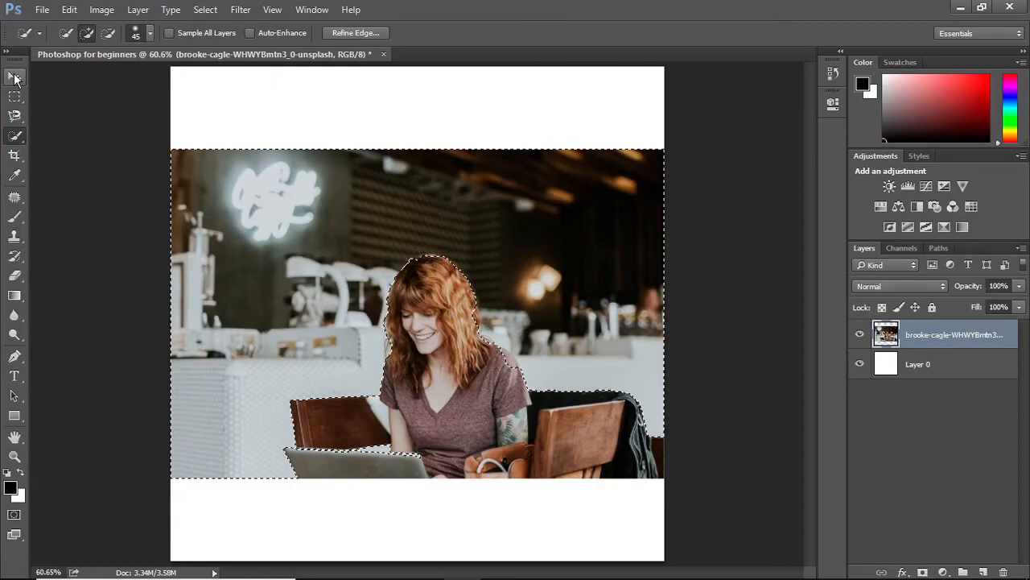
Delete the selected background from the photo layer, then undo the deletion and deselect
{"action": "left_click", "coordinate": [14, 77]}
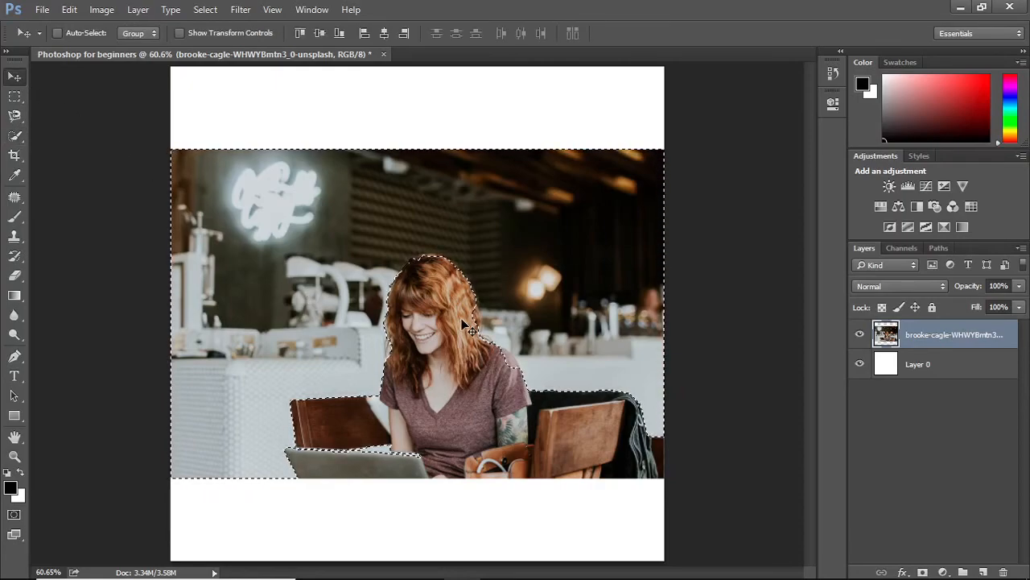
{"action": "key", "text": "Delete"}
{"action": "key", "text": "ctrl+d"}
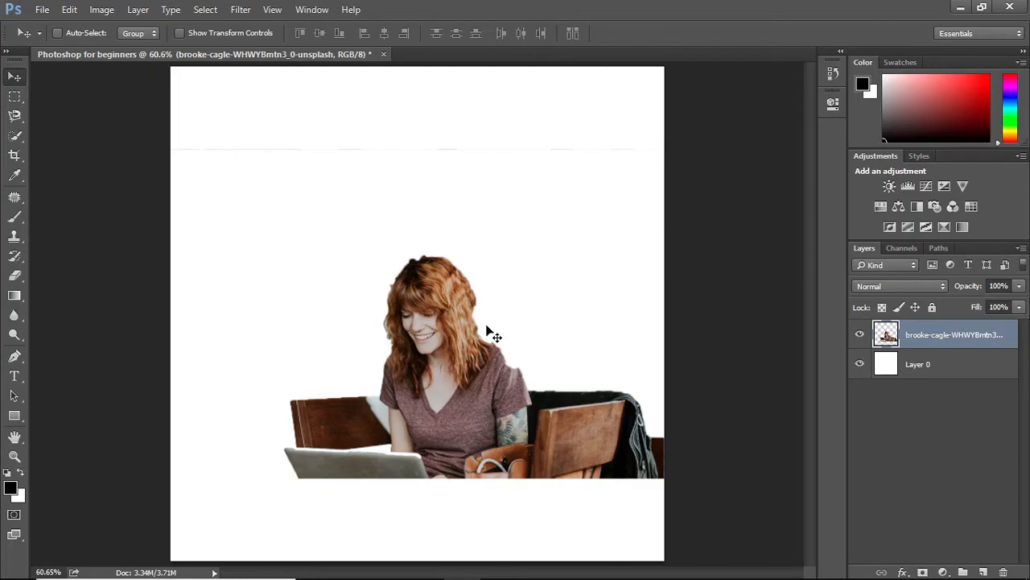
{"action": "key", "text": "ctrl+z"}
{"action": "key", "text": "ctrl+alt+z"}
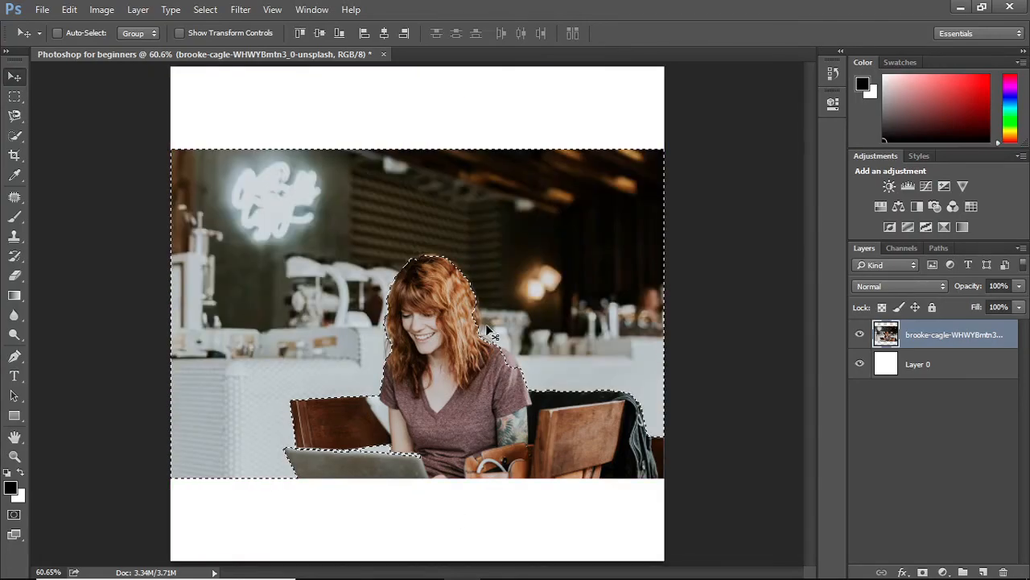
{"action": "key", "text": "ctrl+d"}
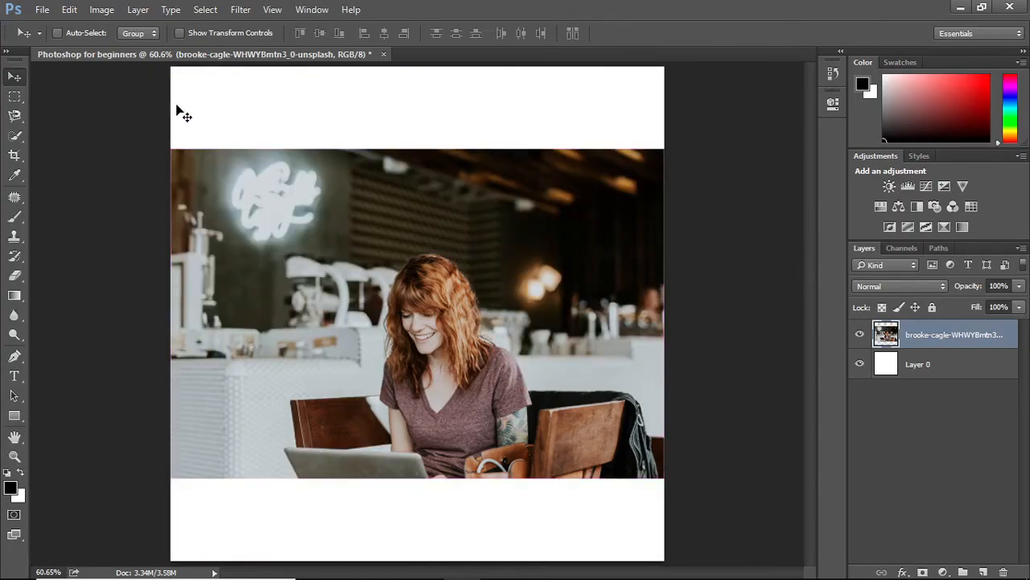
Draw a rectangular marquee around the woman and the chairs, then invert the selection
{"action": "left_click", "coordinate": [14, 96]}
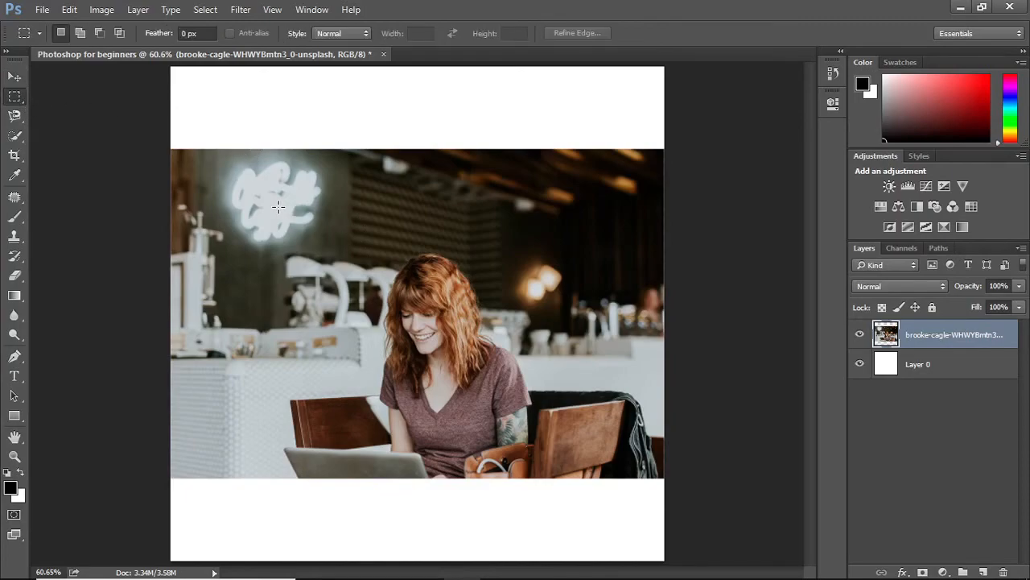
{"action": "left_click_drag", "start_coordinate": [278, 207], "coordinate": [642, 487]}
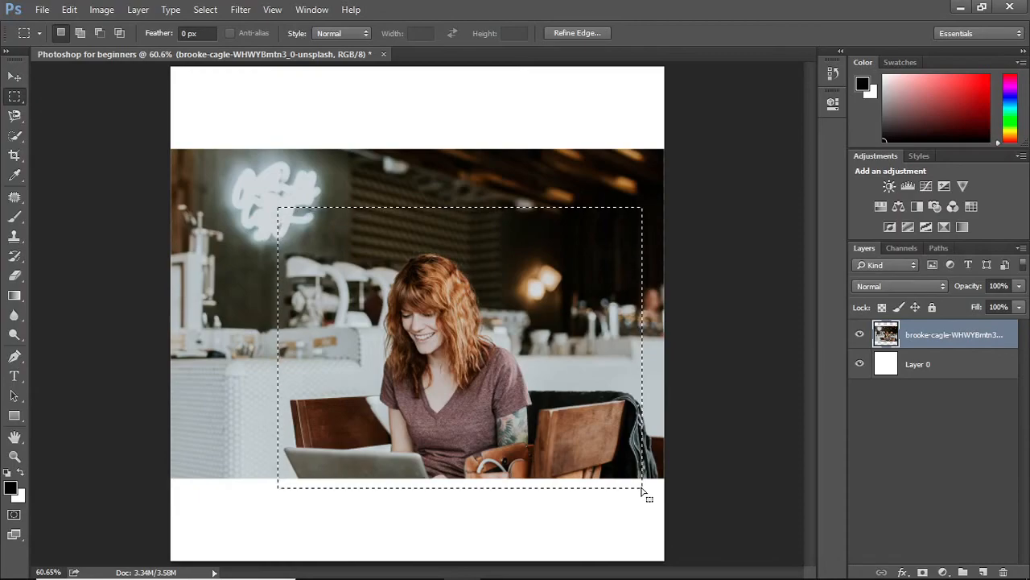
{"action": "right_click", "coordinate": [559, 341]}
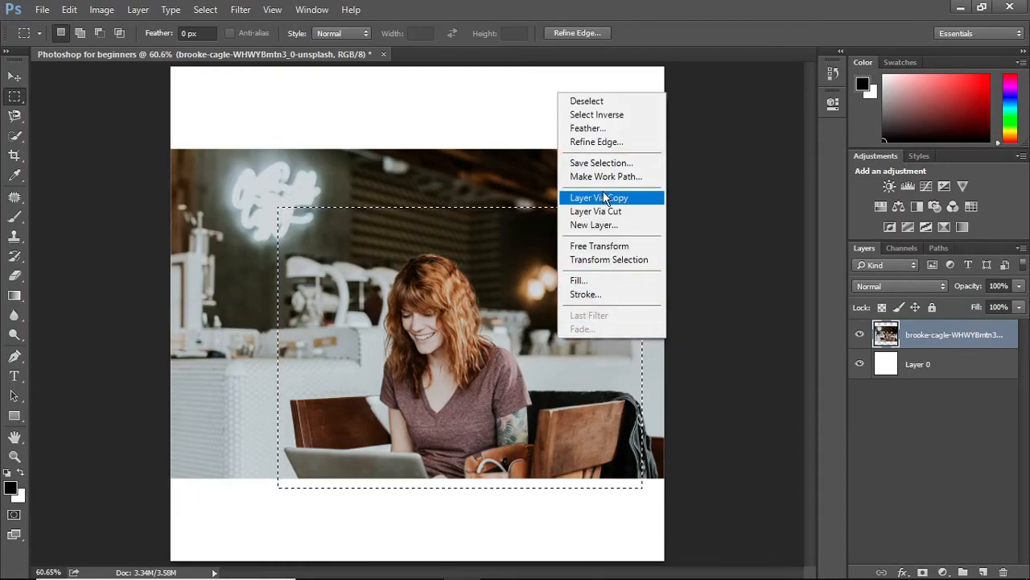
{"action": "left_click", "coordinate": [601, 115]}
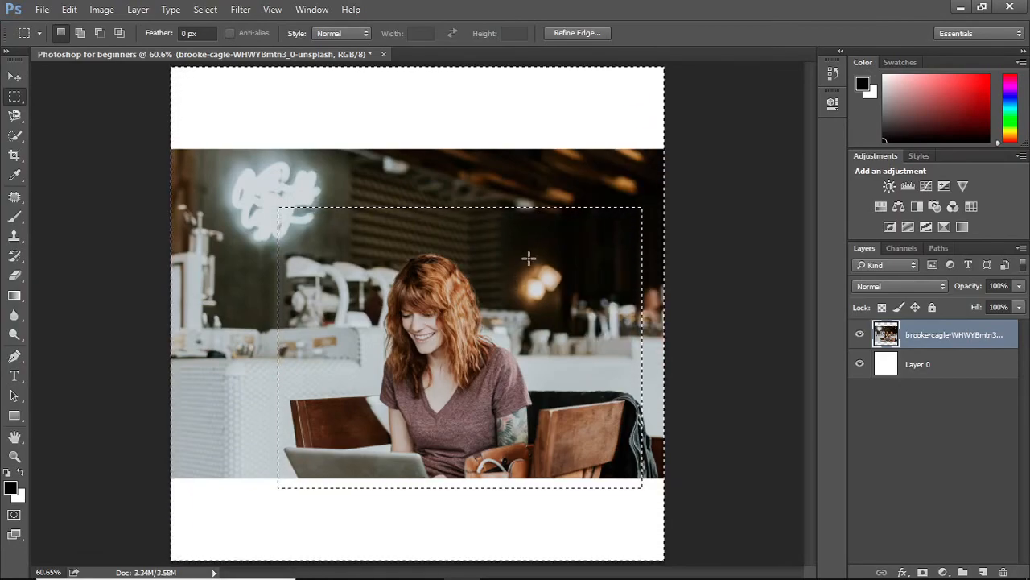
Delete the photo outside the rectangle, deselect, and move the cropped photo up and to the left
{"action": "key", "text": "Delete"}
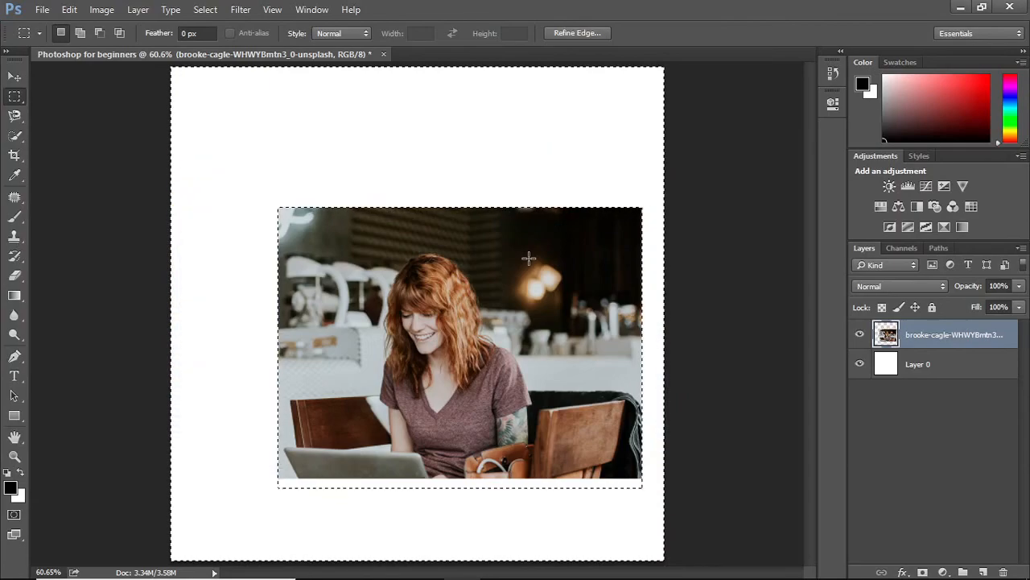
{"action": "key", "text": "ctrl+d"}
{"action": "key", "text": "v"}
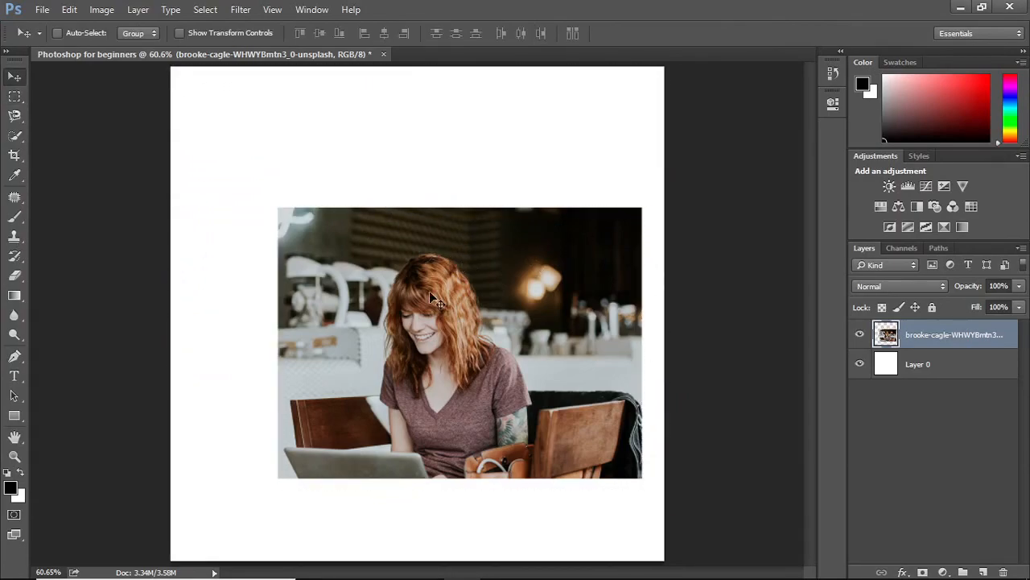
{"action": "left_click_drag", "start_coordinate": [465, 283], "coordinate": [440, 303]}
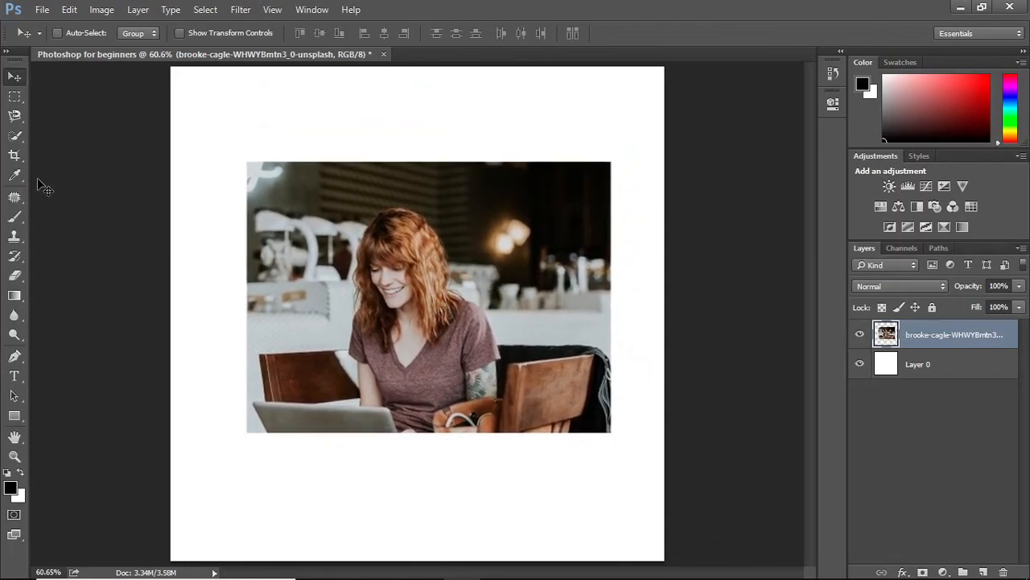
Trace around the woman and the chairs with the Magnetic Lasso Tool to select them
{"action": "left_click", "coordinate": [15, 115]}
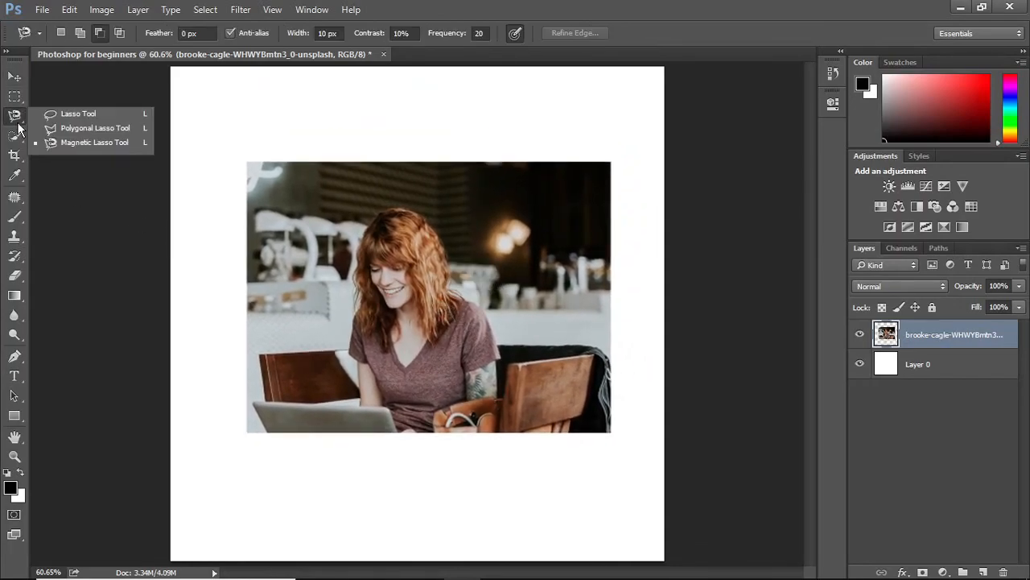
{"action": "left_click", "coordinate": [62, 141]}
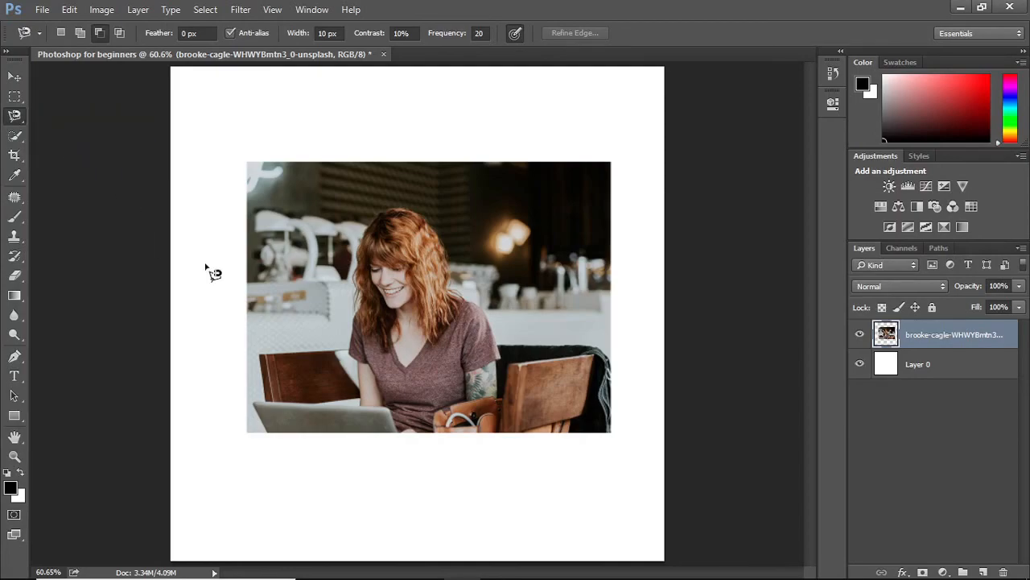
{"action": "left_click", "coordinate": [610, 358]}
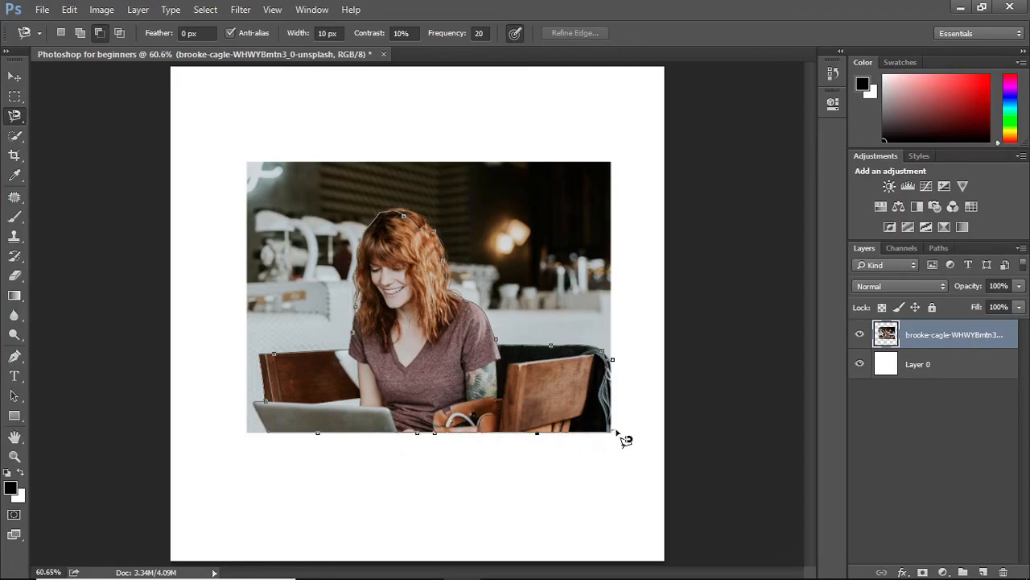
{"action": "left_click", "coordinate": [612, 364]}
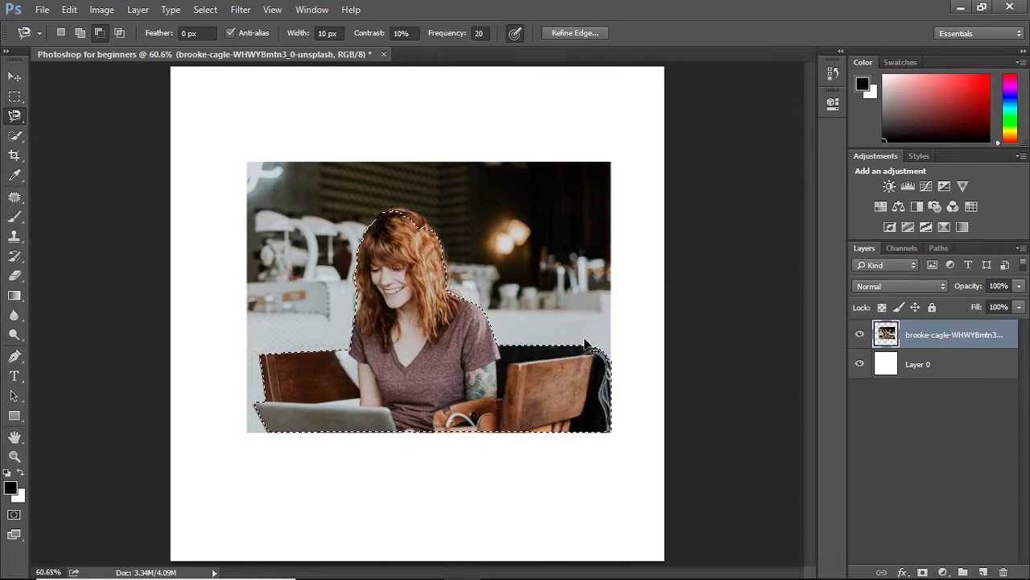
Invert the selection, delete the surrounding background, and deselect
{"action": "key", "text": "ctrl+shift+i"}
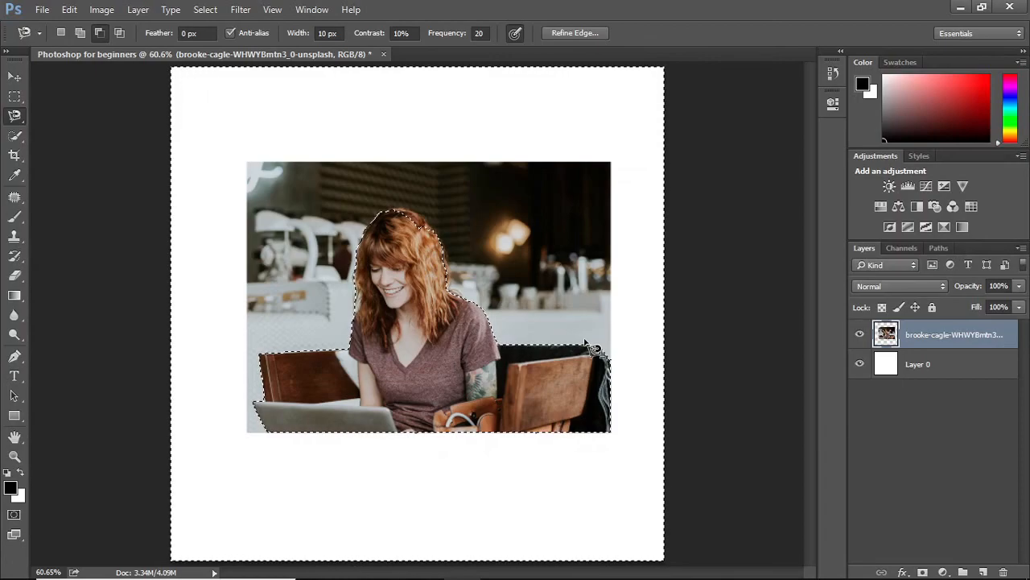
{"action": "key", "text": "Delete"}
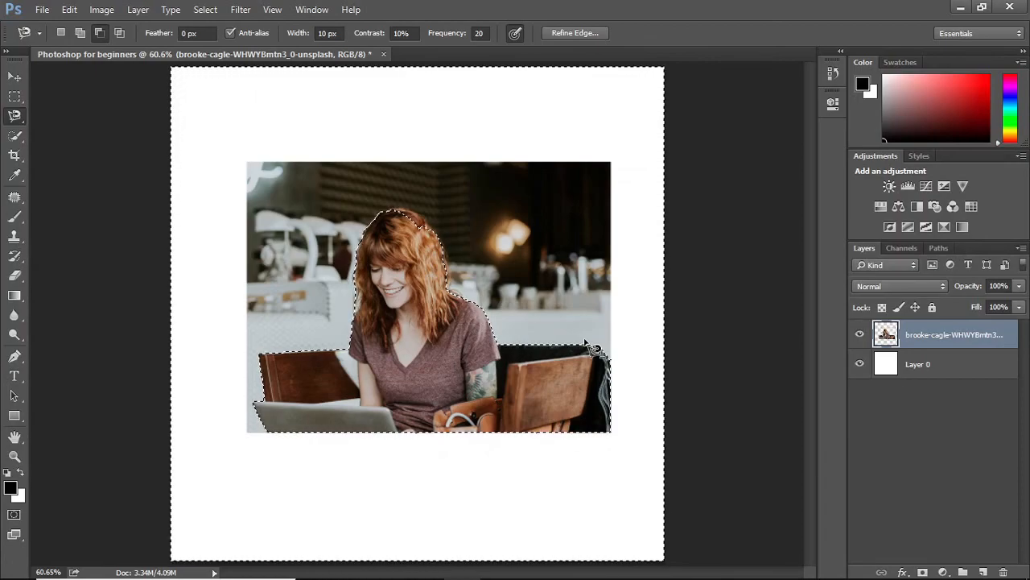
{"action": "key", "text": "ctrl+d"}
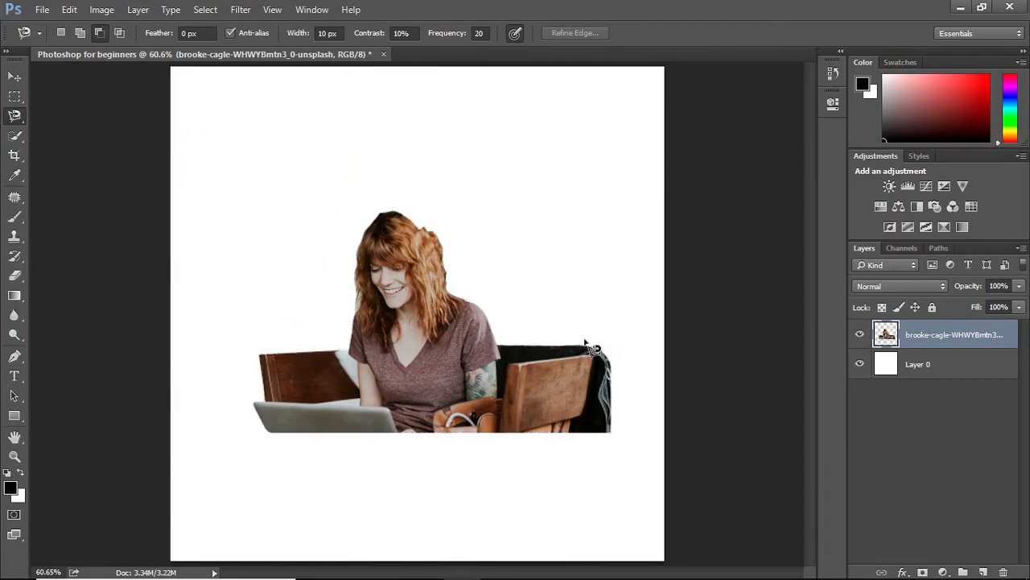